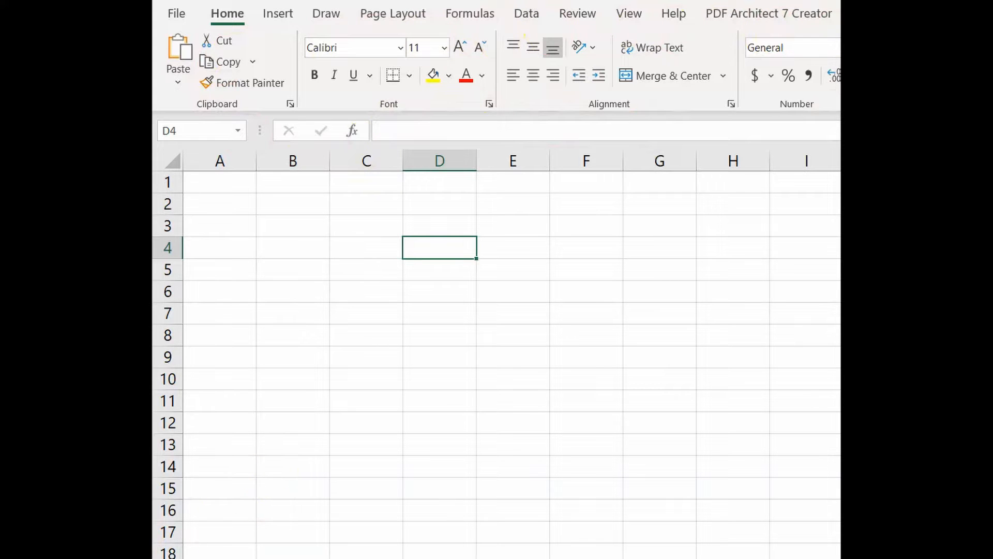
Enter the formula =2+2 in cell D3 and reselect the cell to review its formula
click(425, 225)
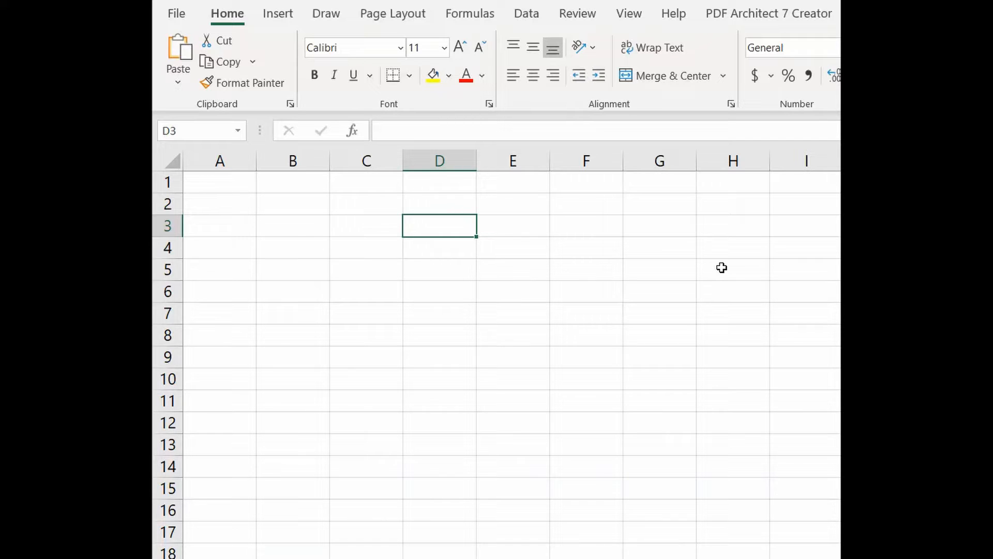
text(=)
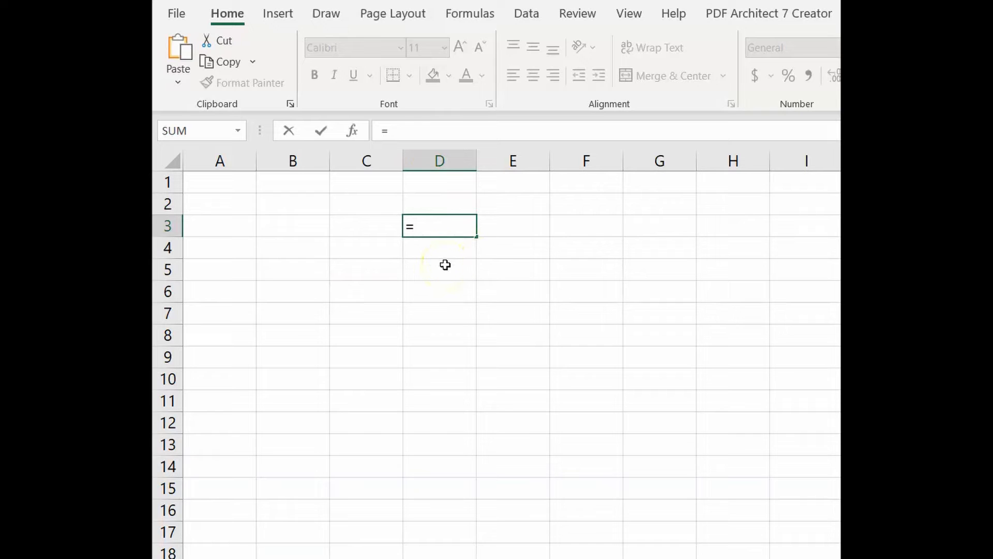
text(2+2)
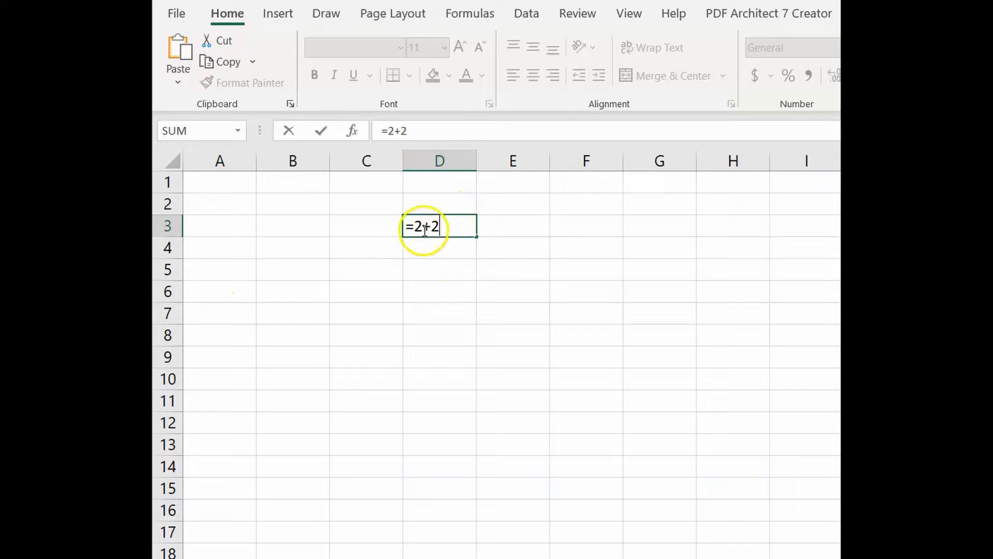
key(Return)
click(464, 229)
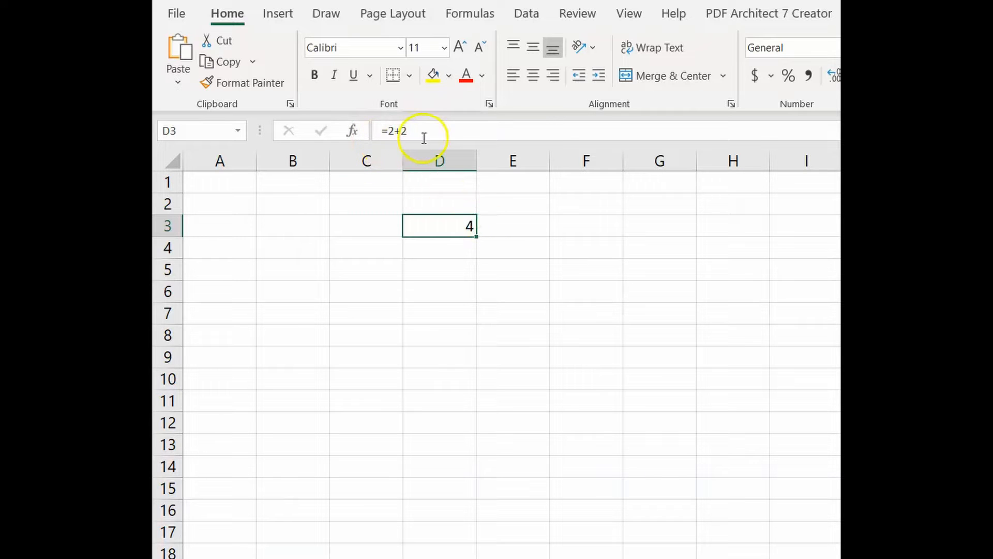
Enter the formula =4/2 in cell D5 and reselect the cell to review its formula
click(453, 271)
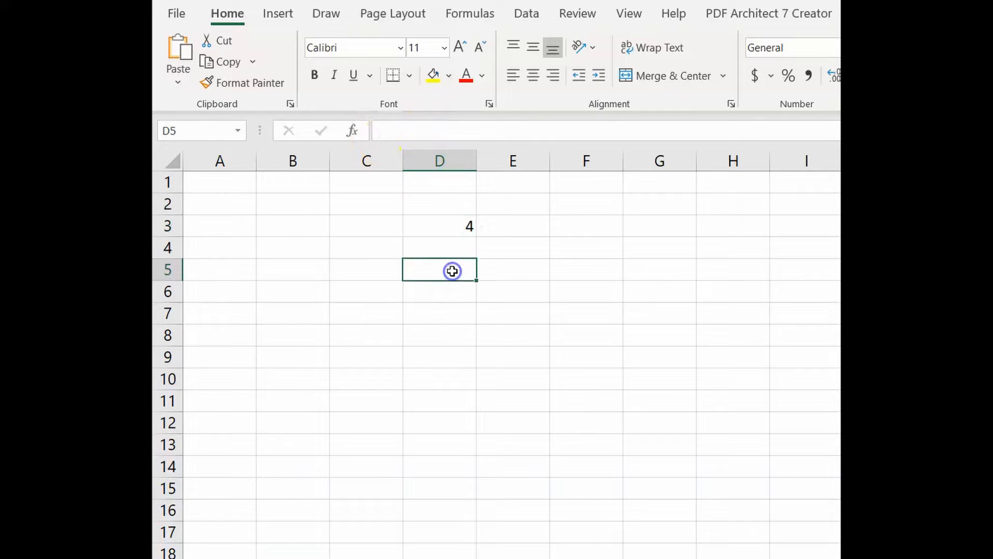
text(=4/2)
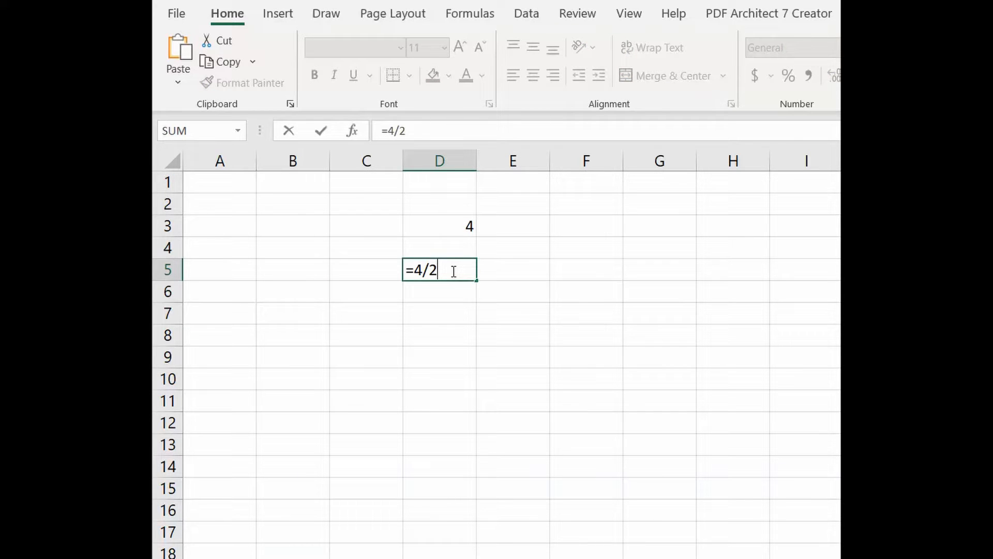
key(Return)
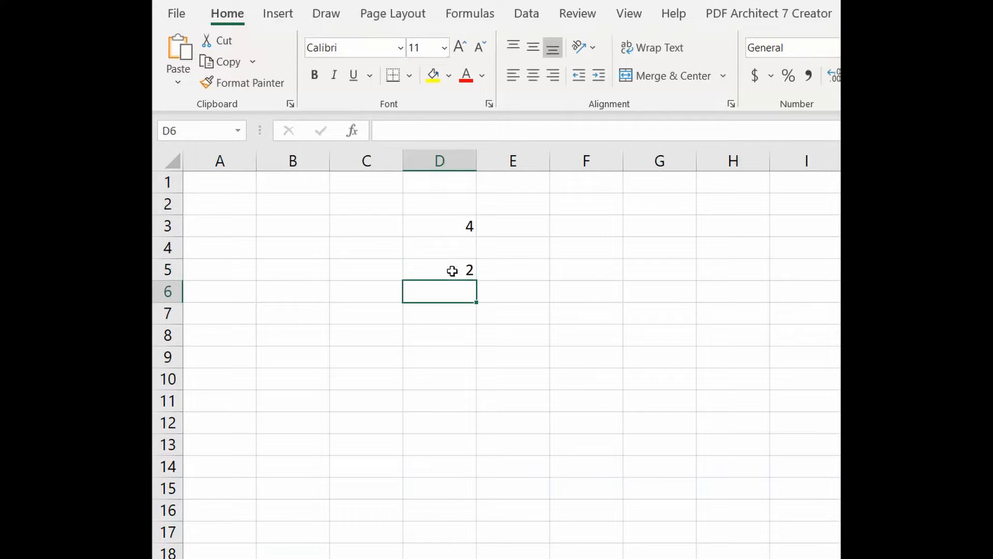
click(468, 270)
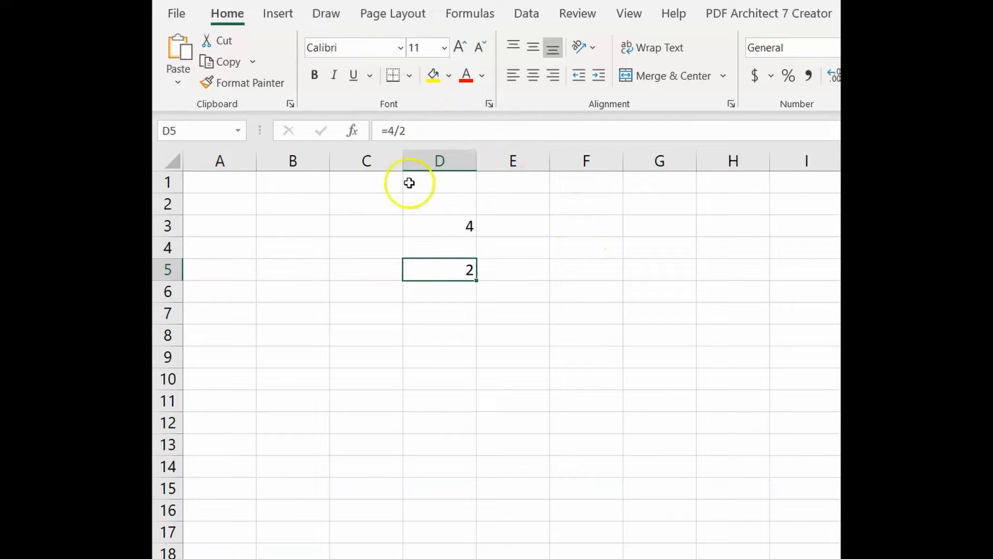
Enter the value 2 in both cells F3 and F4
click(573, 225)
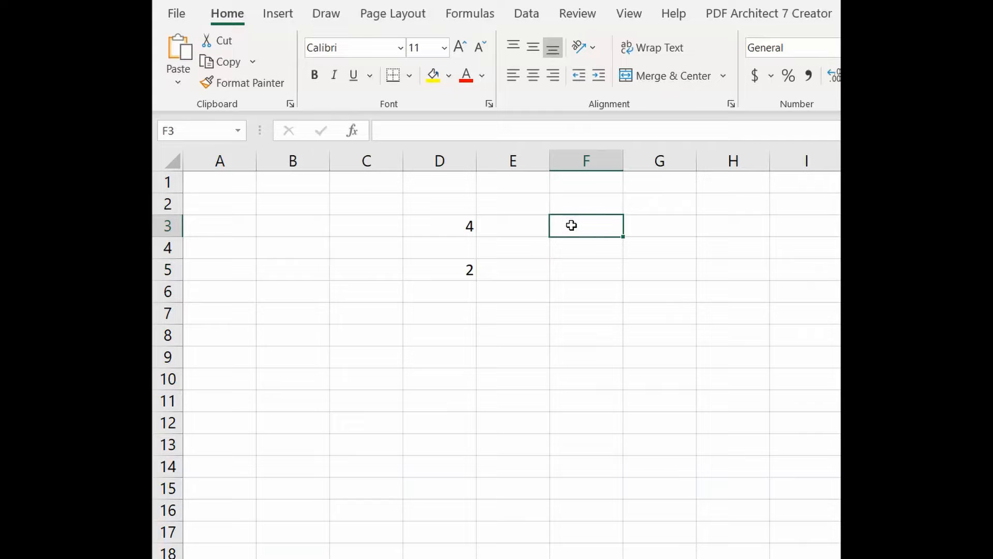
text(2)
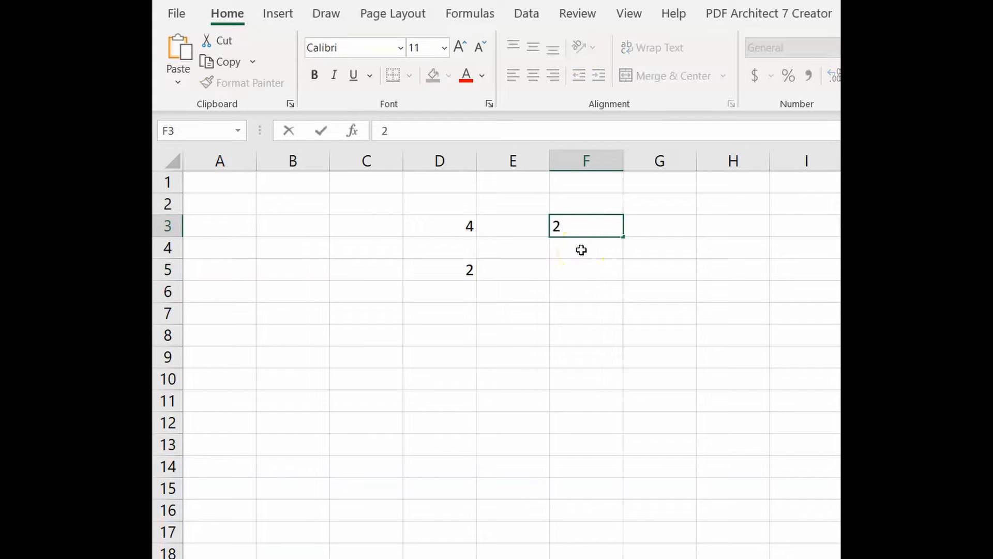
click(582, 248)
text(2)
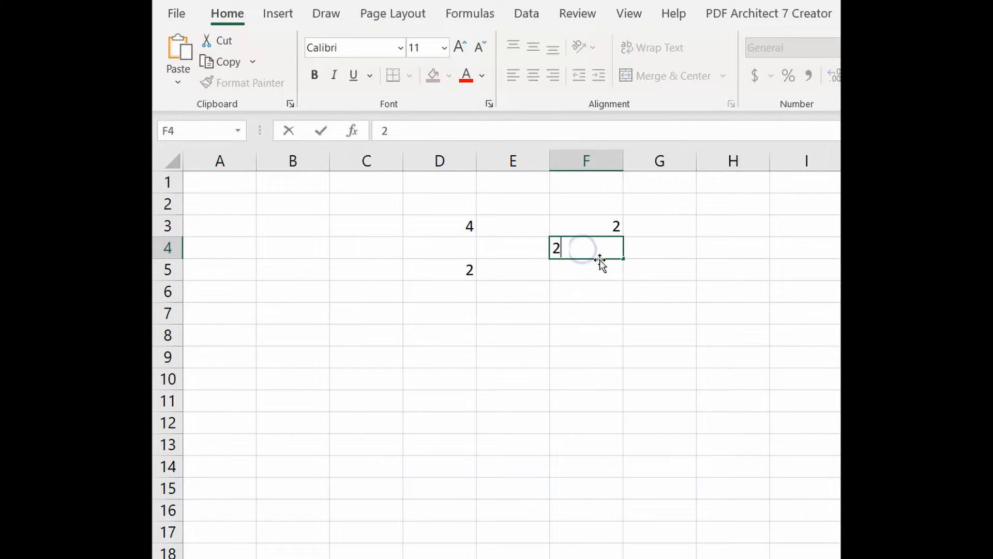
Add the two values above by cell reference with the formula =F3+F4 in cell F6, and review that formula
click(592, 289)
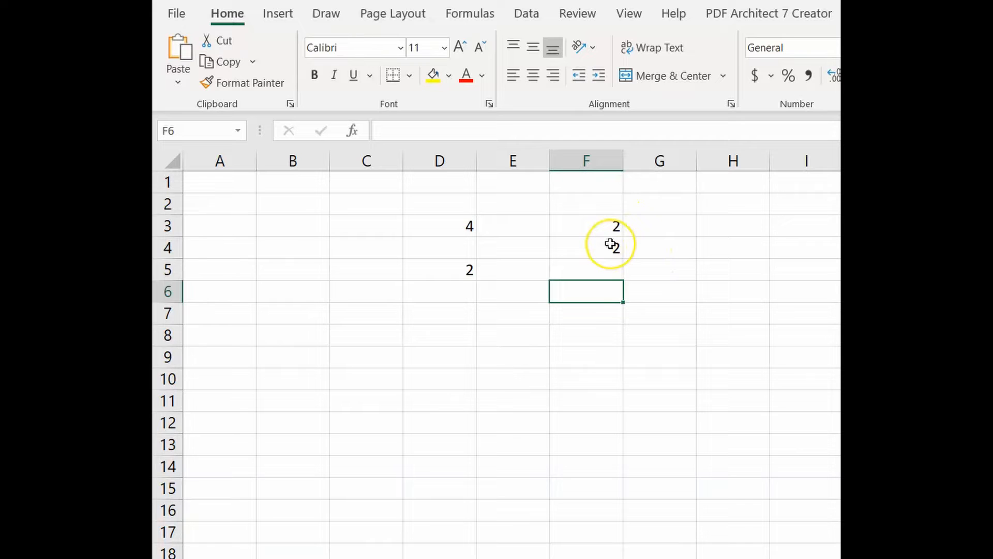
text(=)
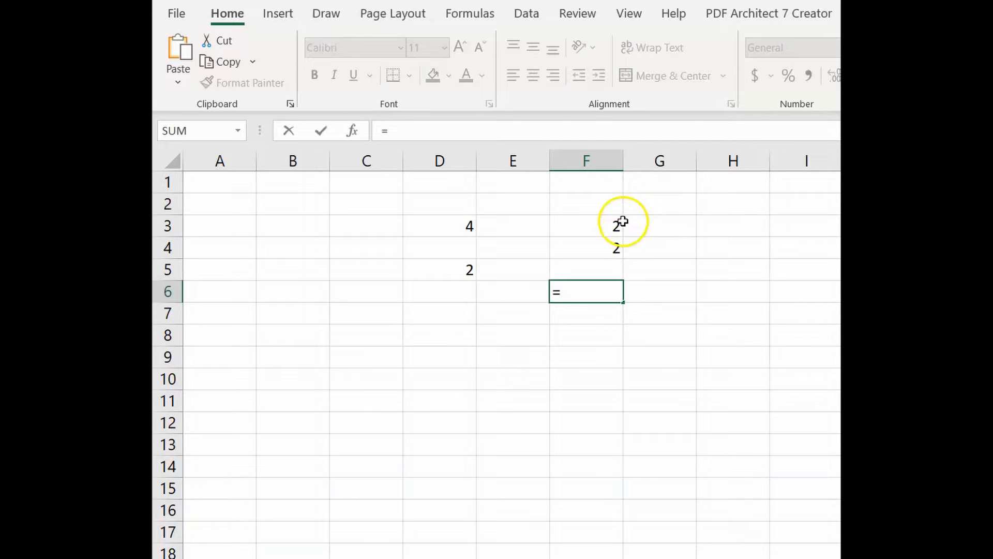
click(593, 232)
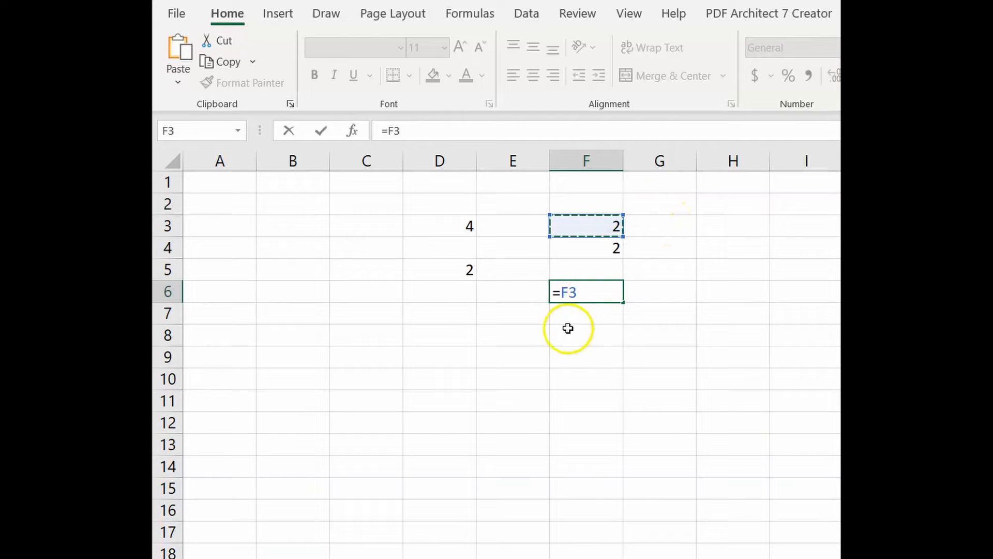
text(+)
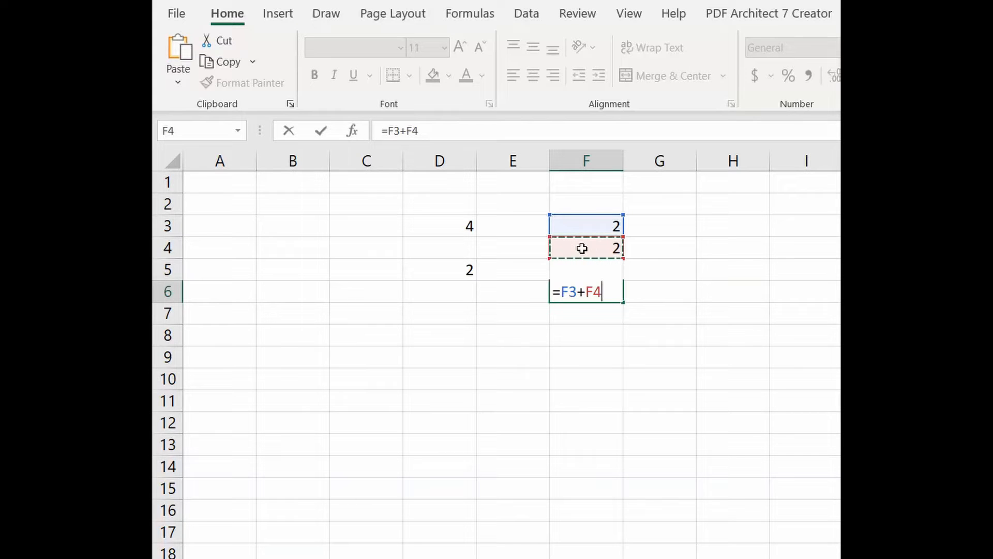
key(Return)
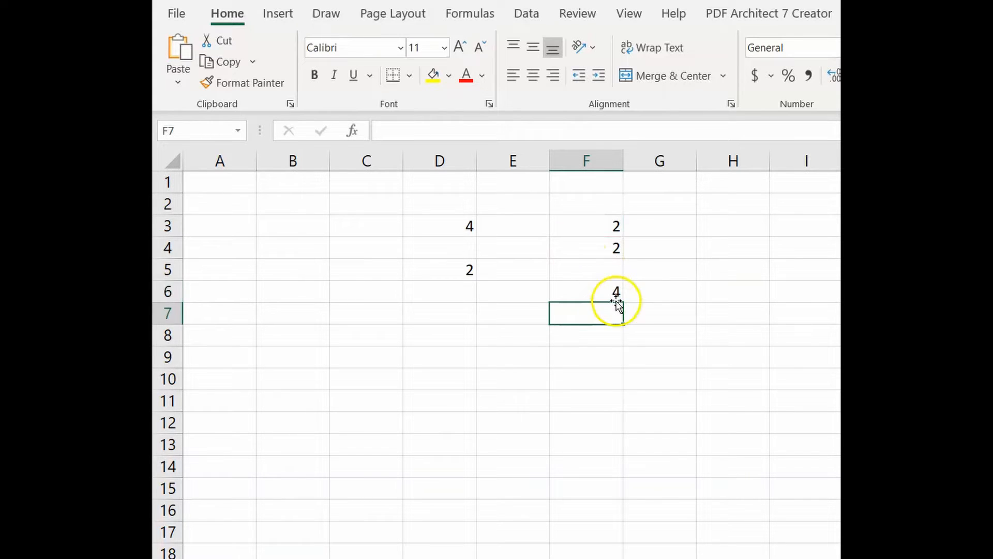
click(614, 292)
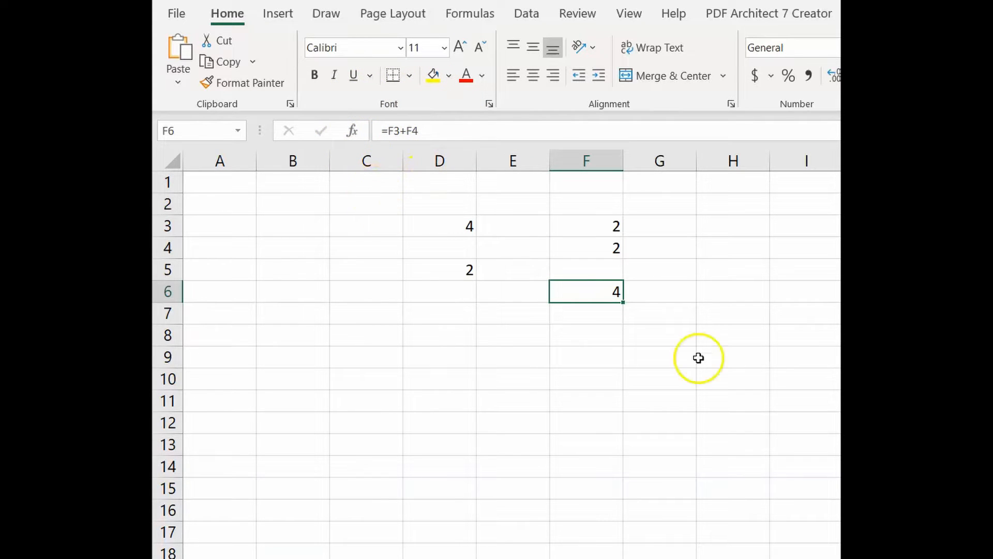
Enter 4 in cell G3 and 2 in cell G4
click(663, 228)
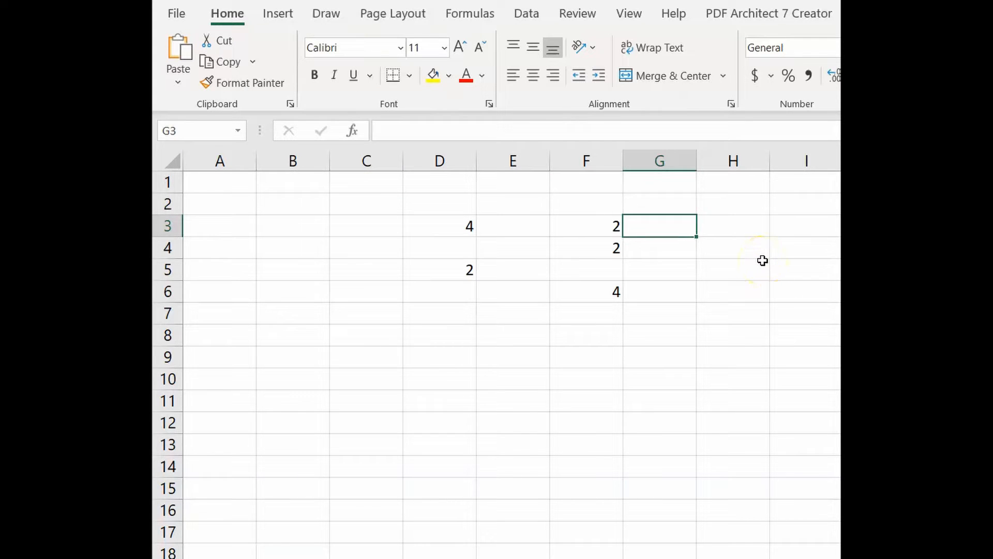
text(4)
key(Return)
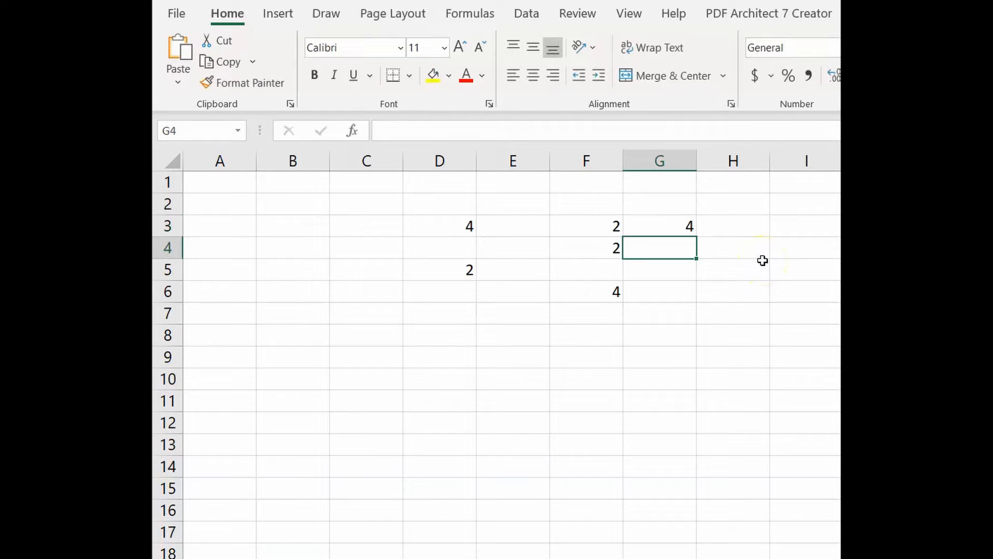
text(2)
key(Return)
key(Return)
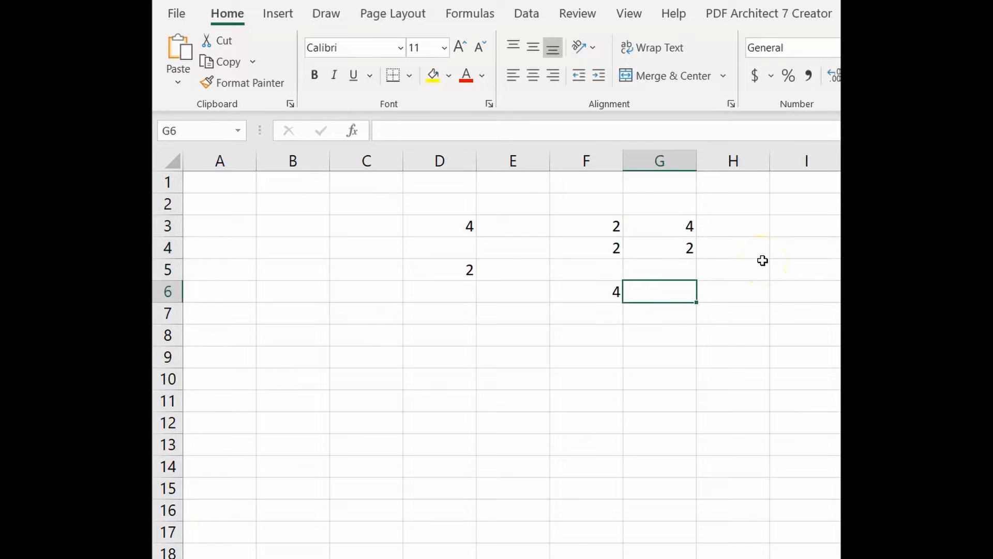
Divide the two values above by cell reference with the formula =G3/G4 in cell G6, and review that formula
text(=)
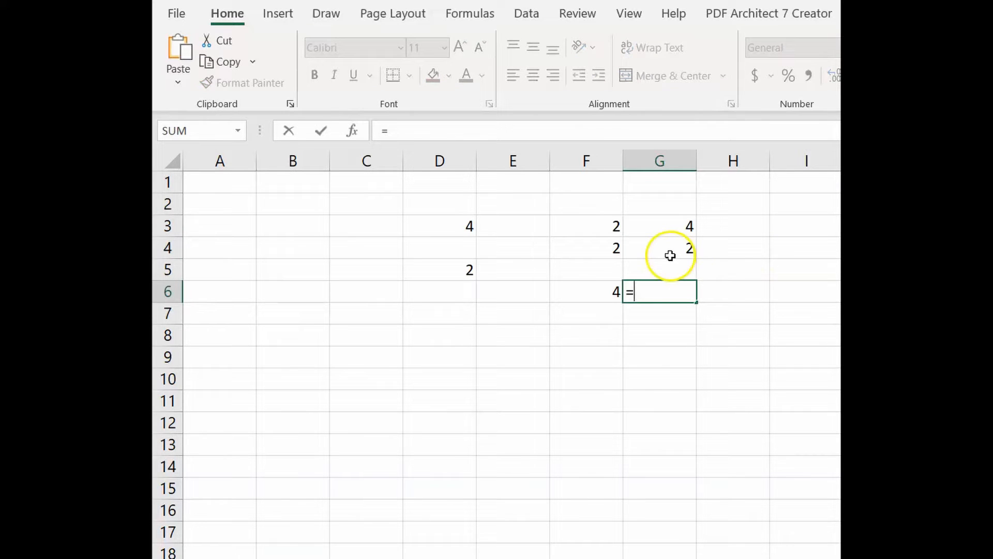
click(668, 221)
text(/)
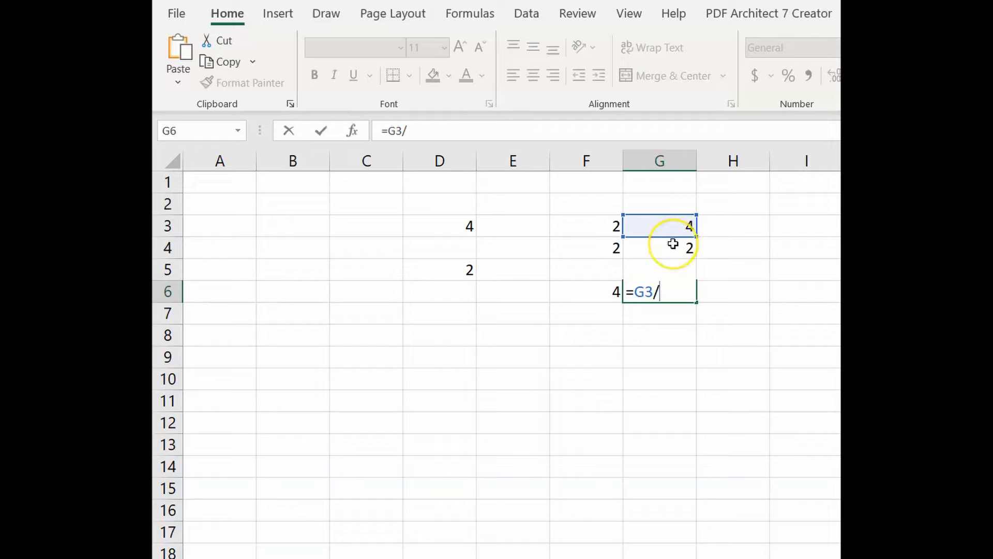
click(673, 244)
key(Return)
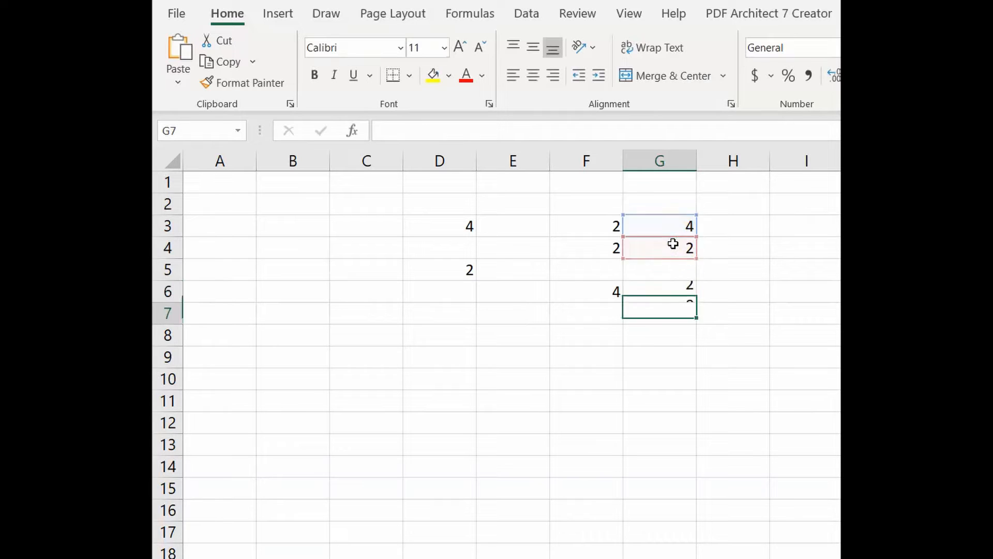
click(674, 292)
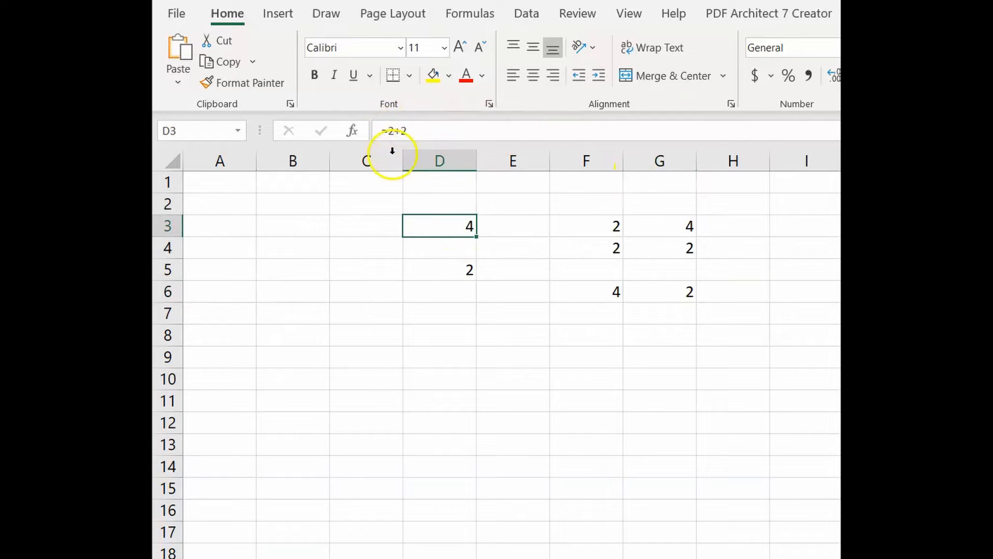
Change the values in cells F3 and F4 to 5 each
click(597, 226)
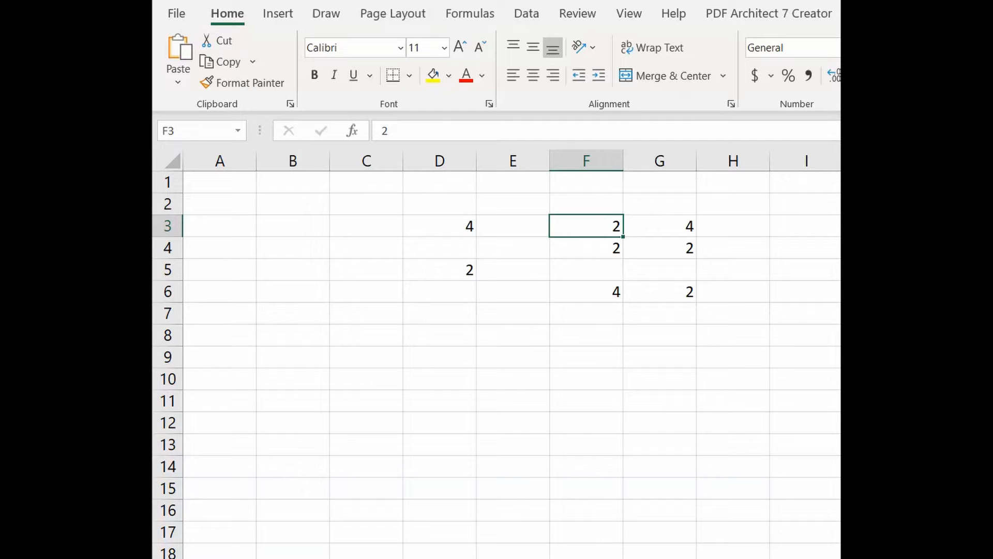
text(5)
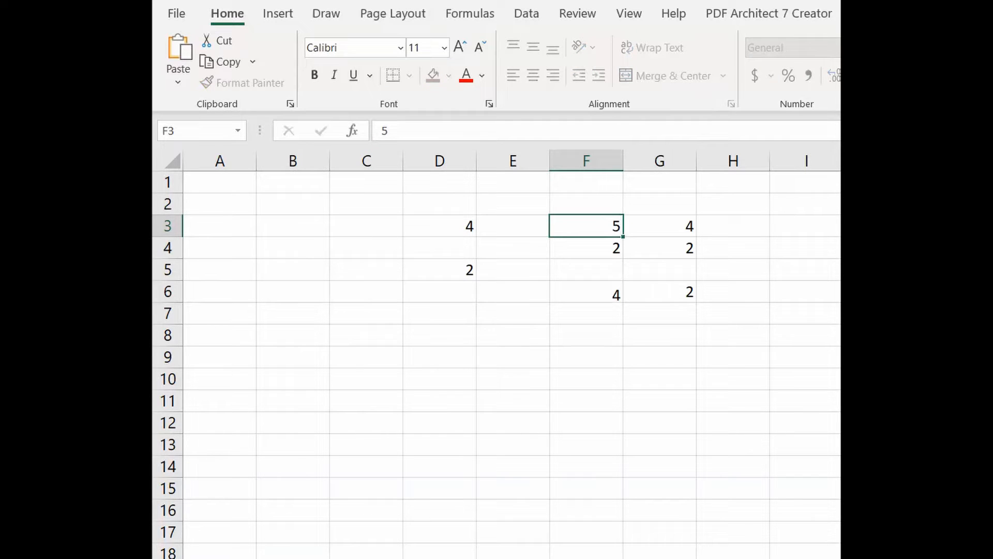
key(Return)
text(5)
key(Return)
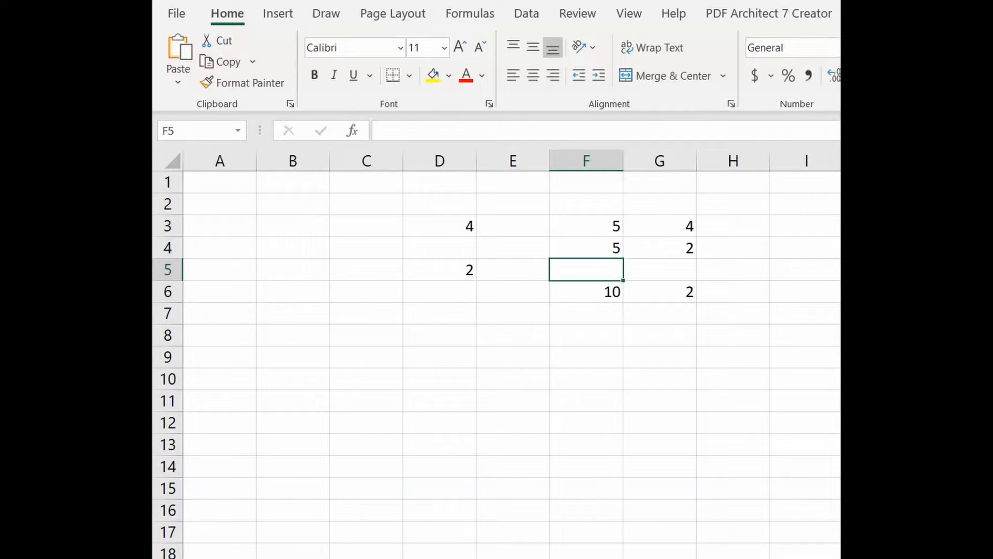
Change the values in cells F3 and F4 to 10 each and check the formula in F6
key(Up)
key(Up)
text(10)
key(Return)
text(10)
key(Return)
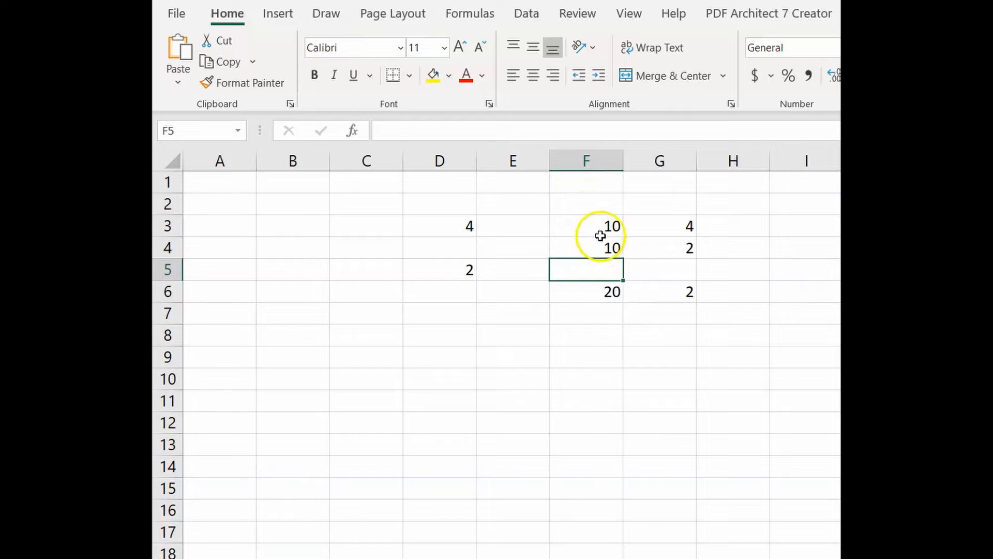
click(613, 291)
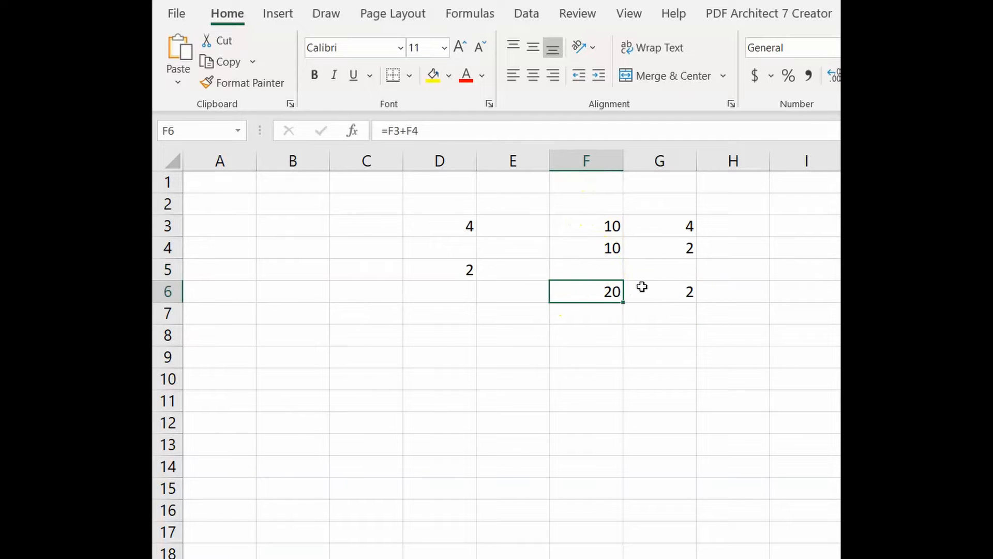
Change cell G3 to 987 and cell G4 to 14, and check the division formula in G6
click(682, 226)
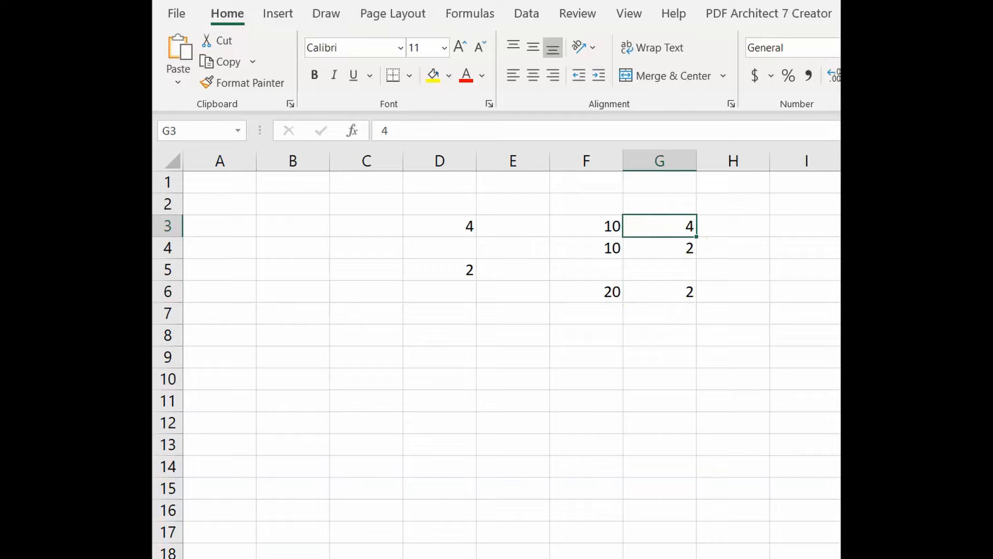
text(987)
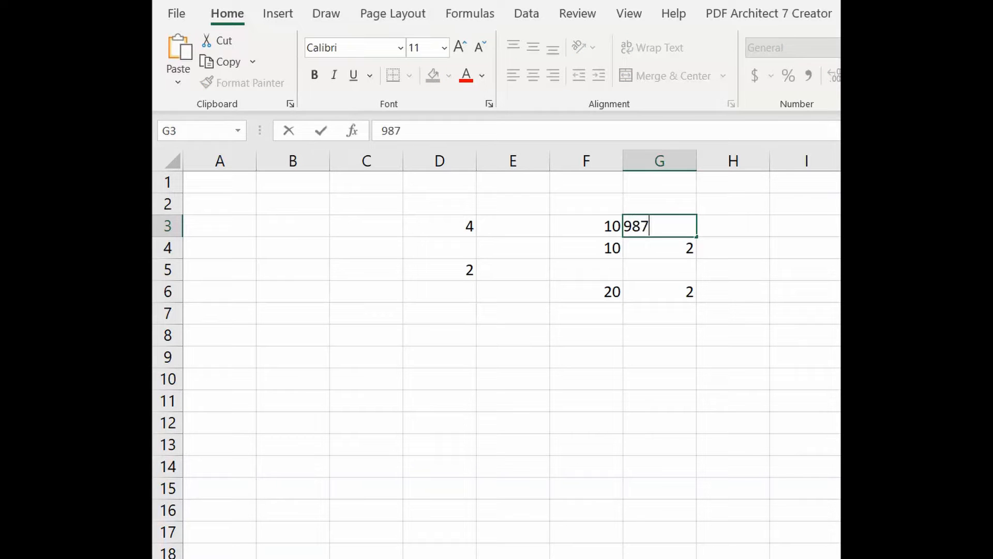
key(Return)
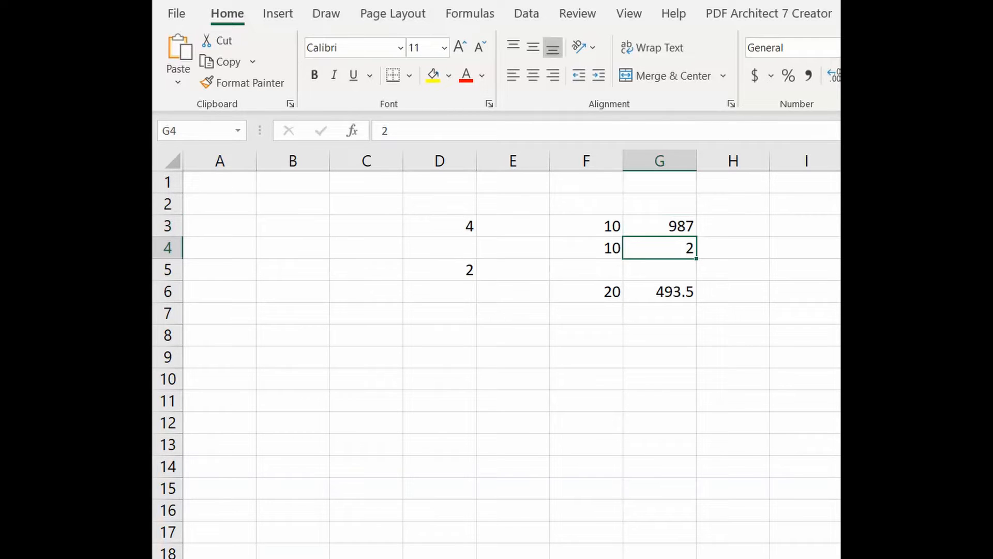
text(14)
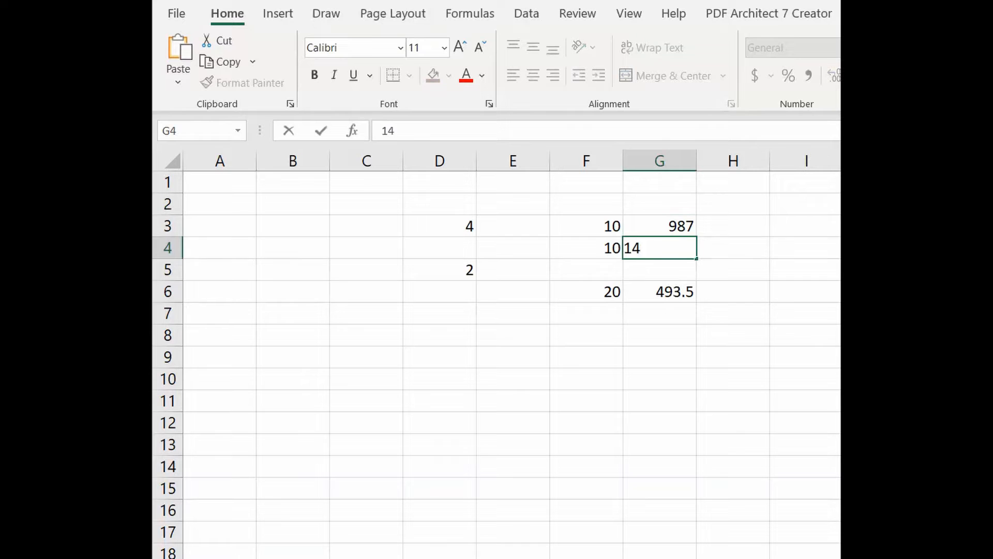
key(Return)
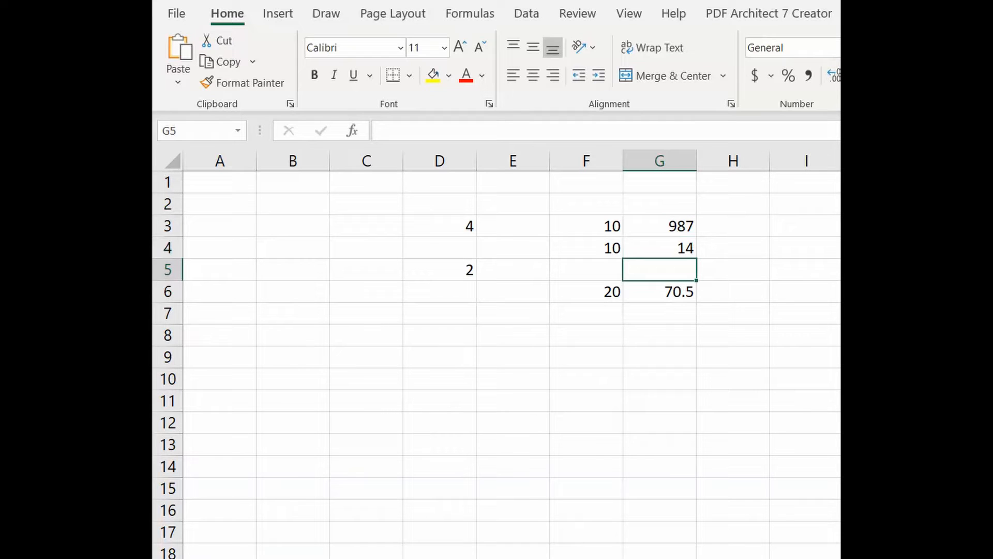
click(645, 290)
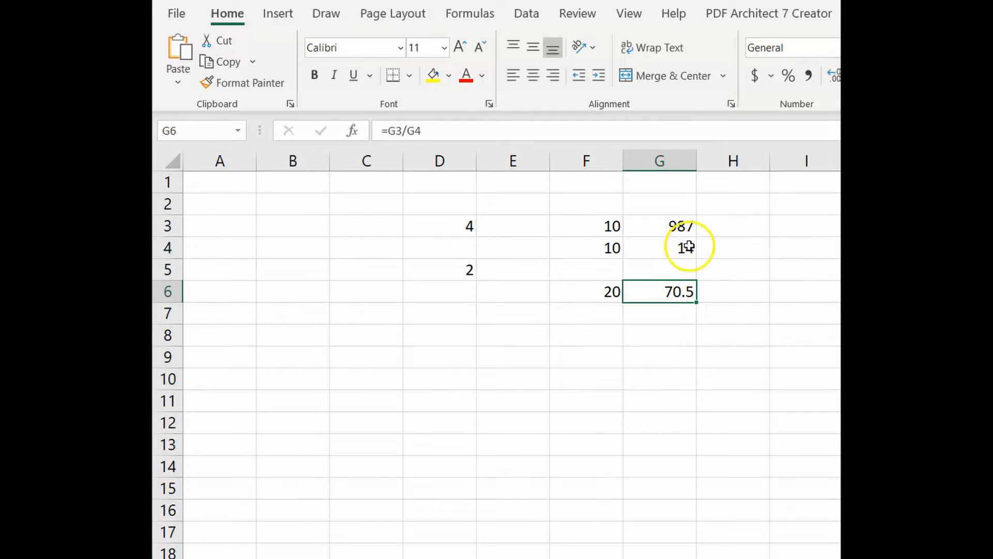
Review the input values in G3 and G4 and the formulas in G6 and F6
click(682, 230)
click(685, 248)
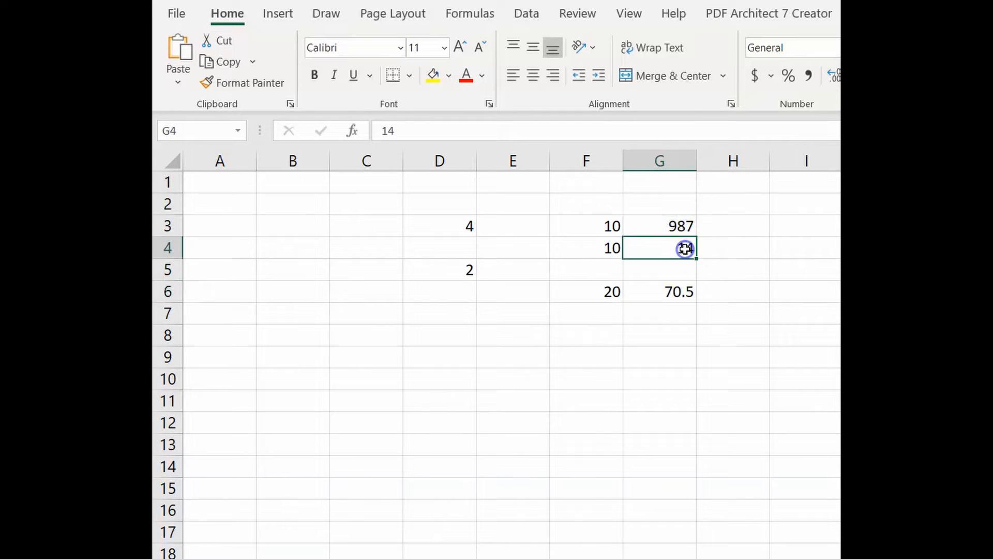
click(683, 289)
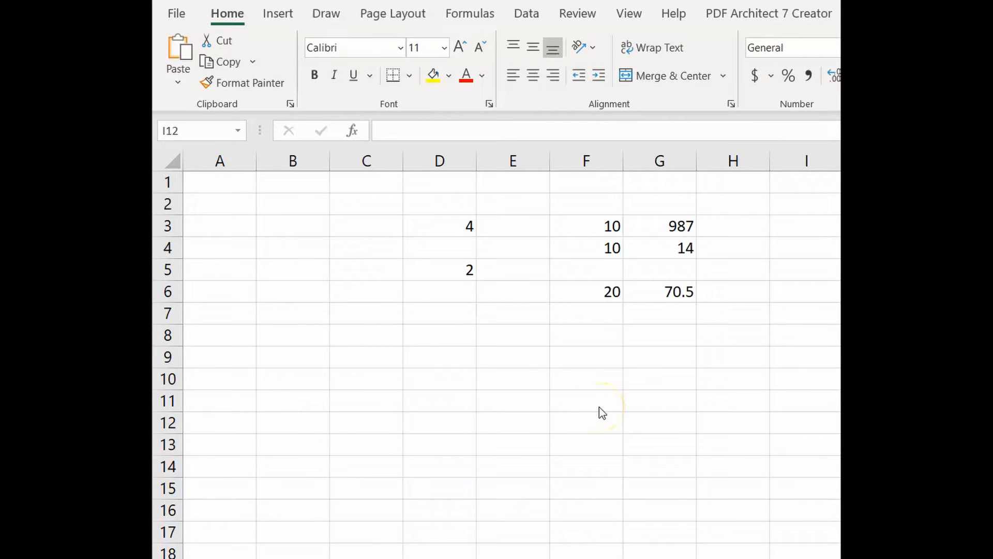
click(612, 293)
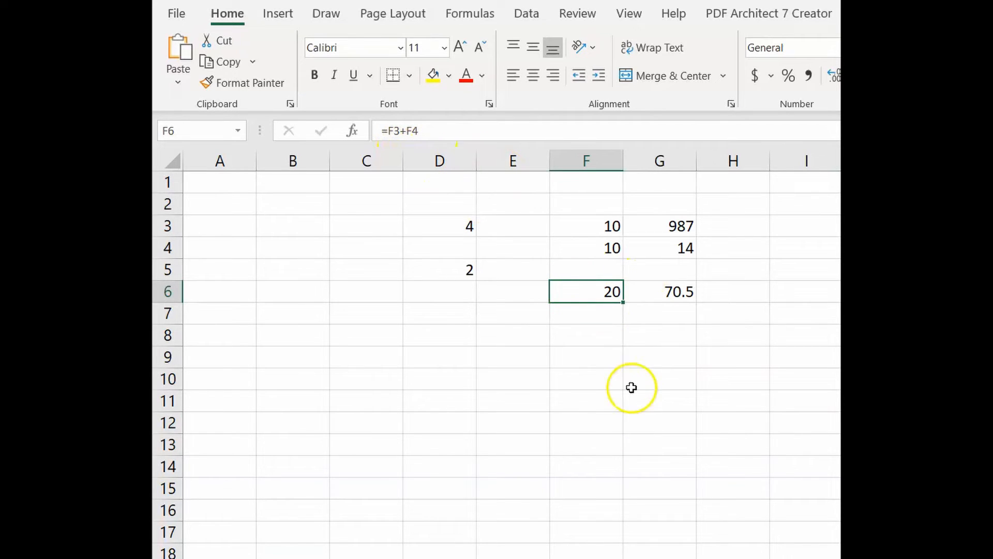
Add the values in F3 and F4 using the SUM function in cell F8, with the range F3:F4
click(601, 337)
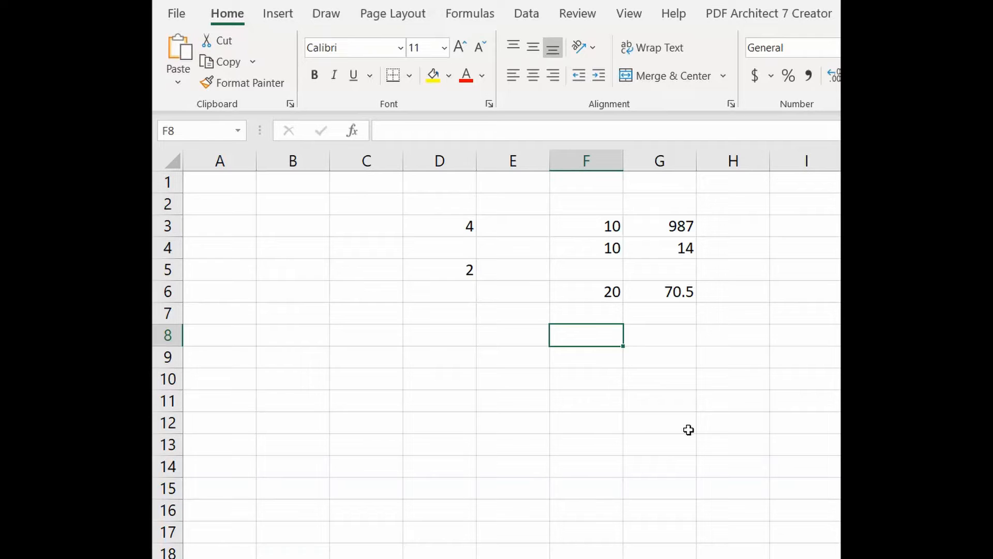
text(=)
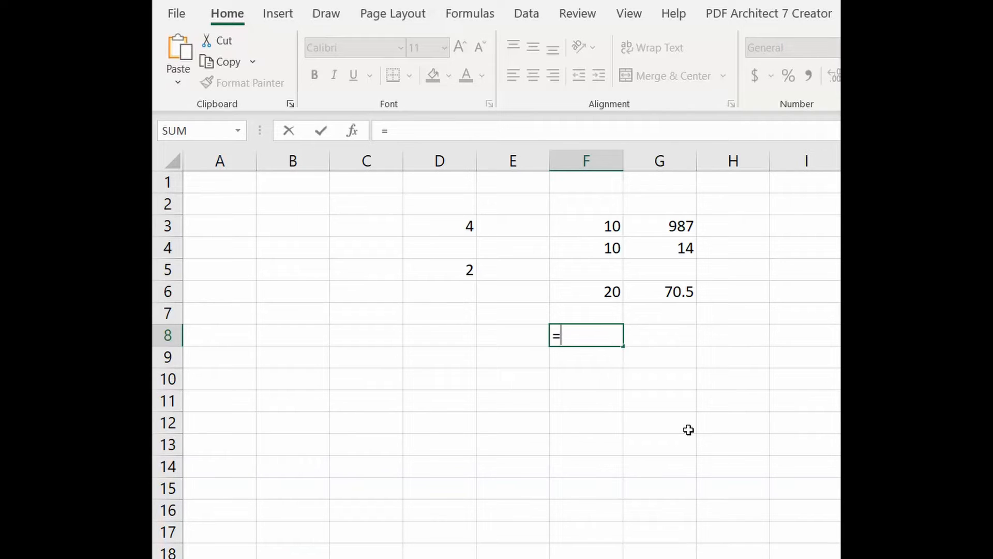
text(su)
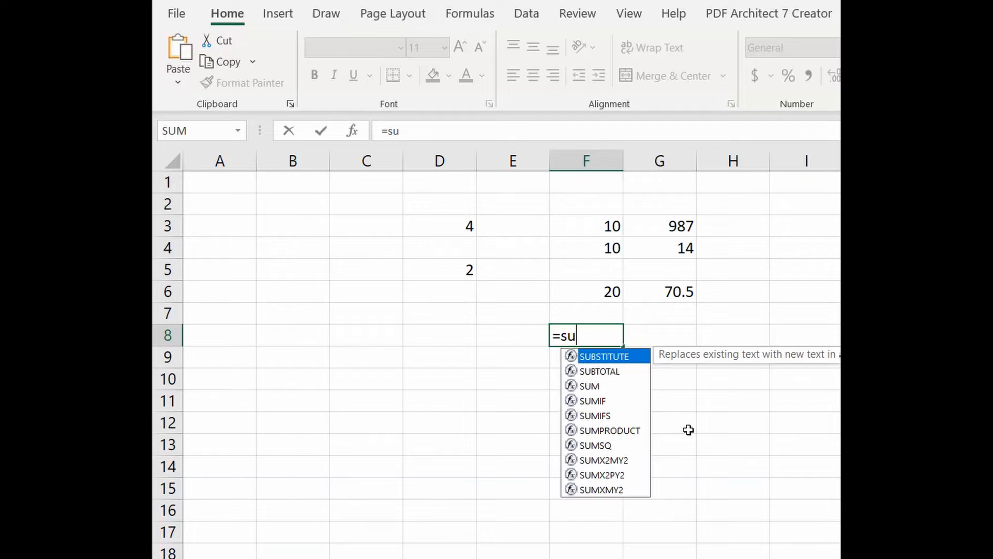
text(m)
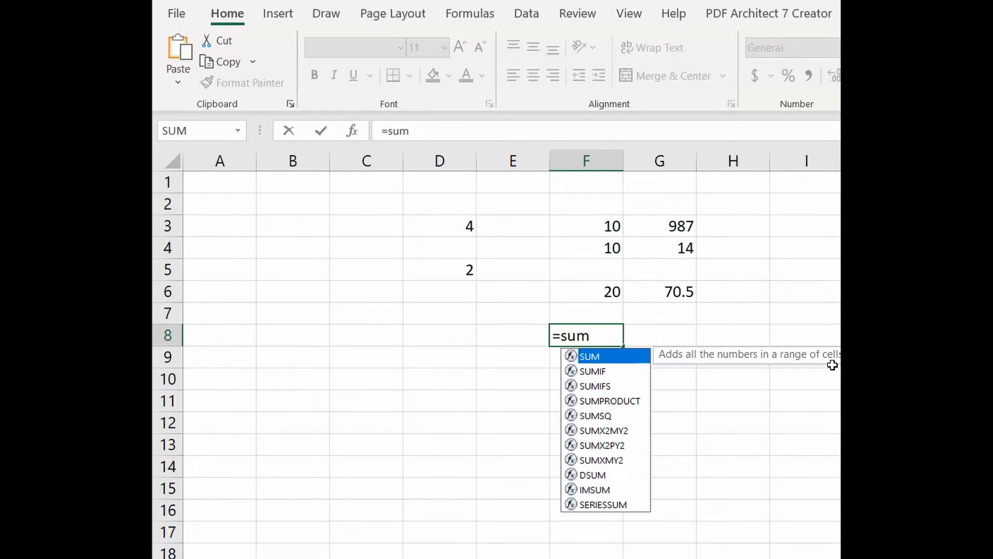
key(Tab)
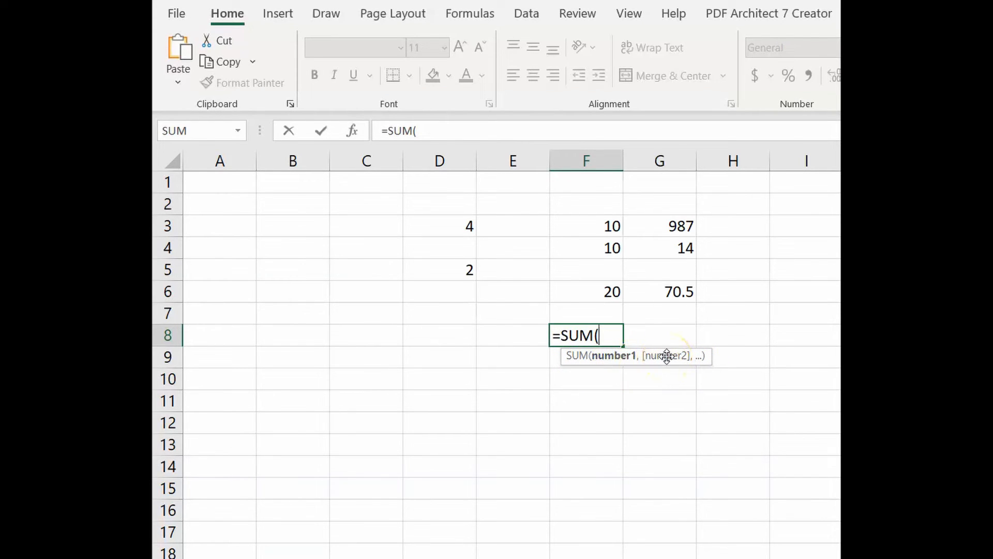
click(651, 356)
click(592, 348)
click(607, 226)
click(606, 225)
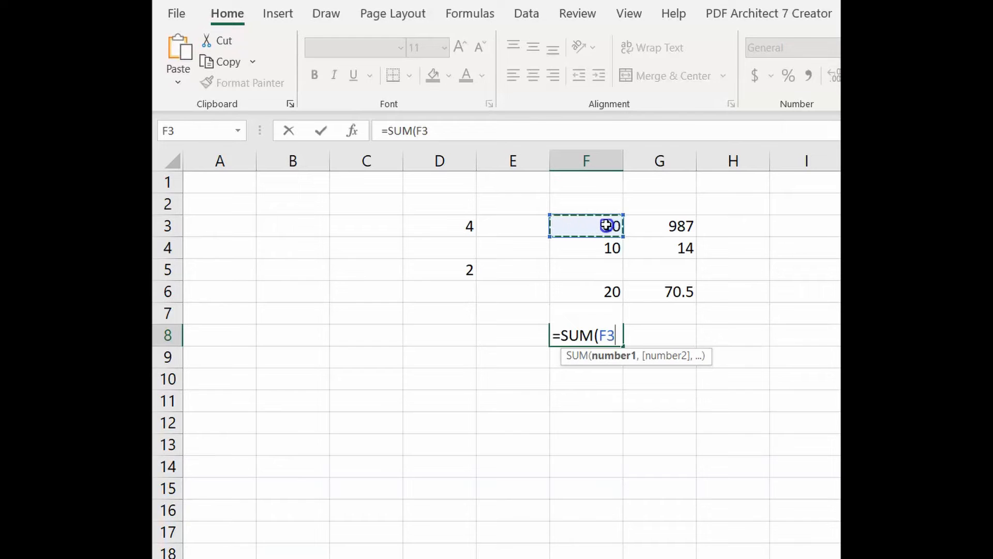
drag(606, 230, 603, 251)
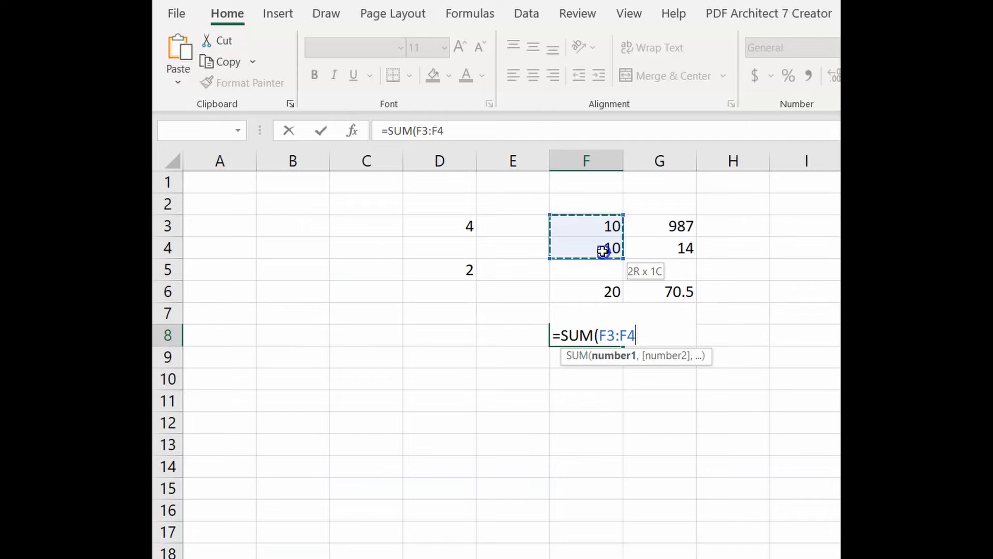
drag(603, 251, 603, 250)
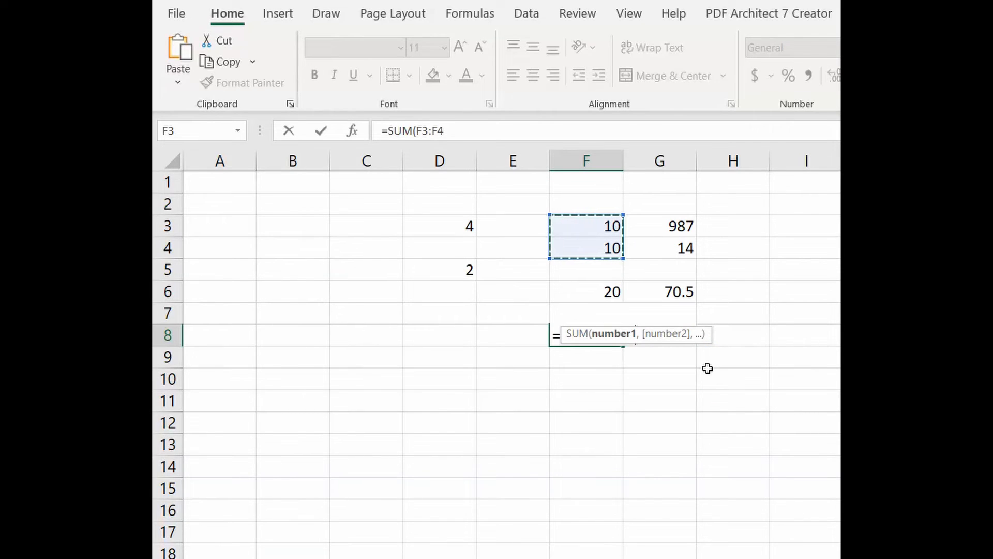
key(Return)
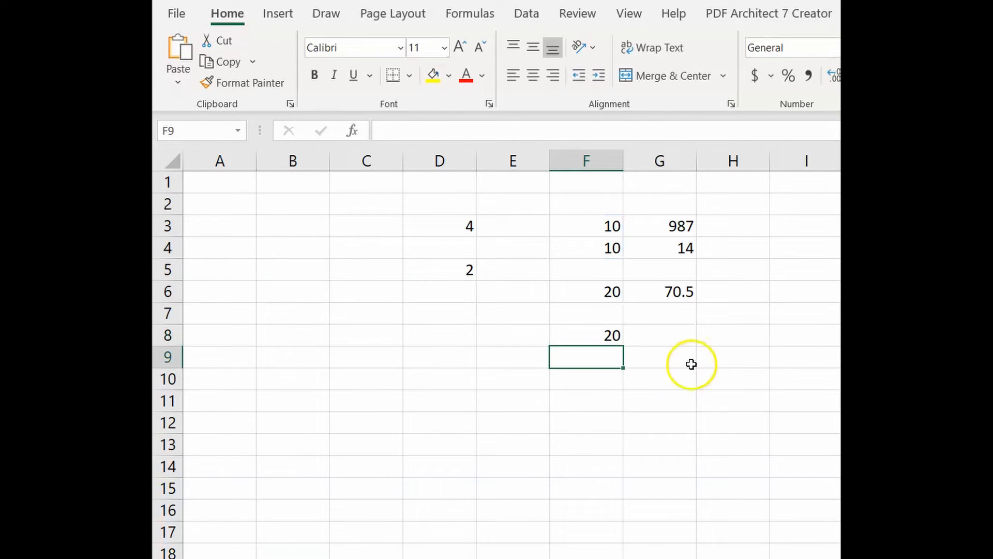
Review the SUM formula in F8 and the two cells it adds, F3 and F4
click(598, 333)
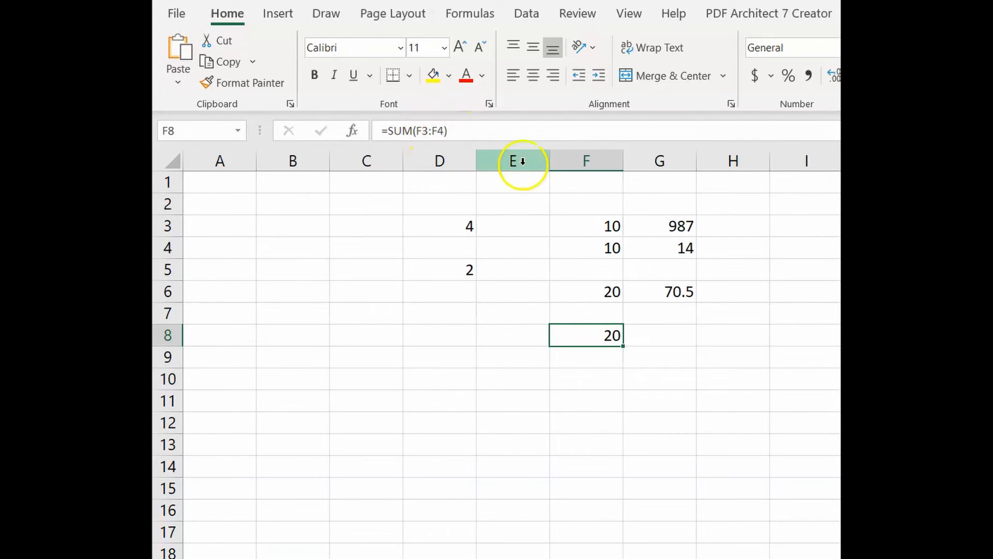
click(582, 226)
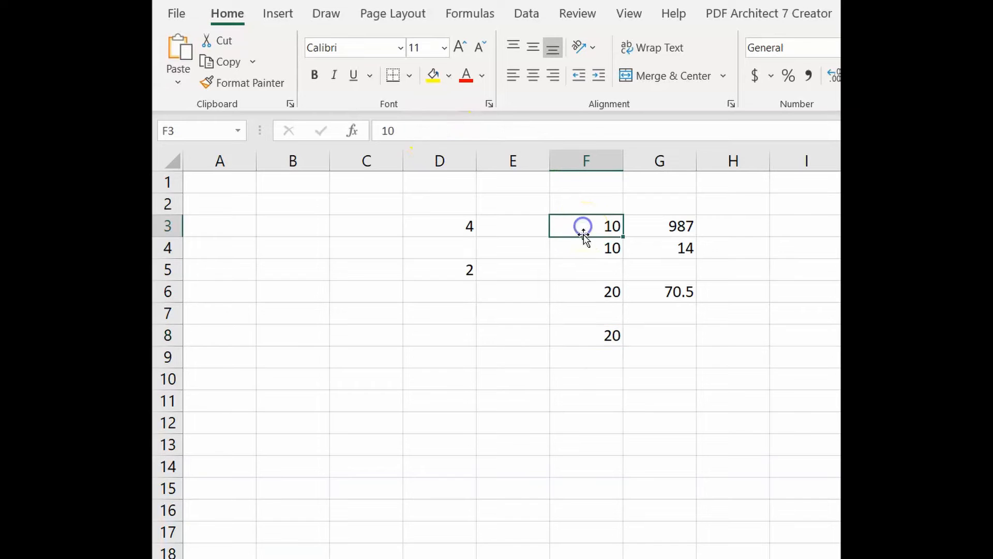
click(583, 245)
click(580, 226)
click(589, 245)
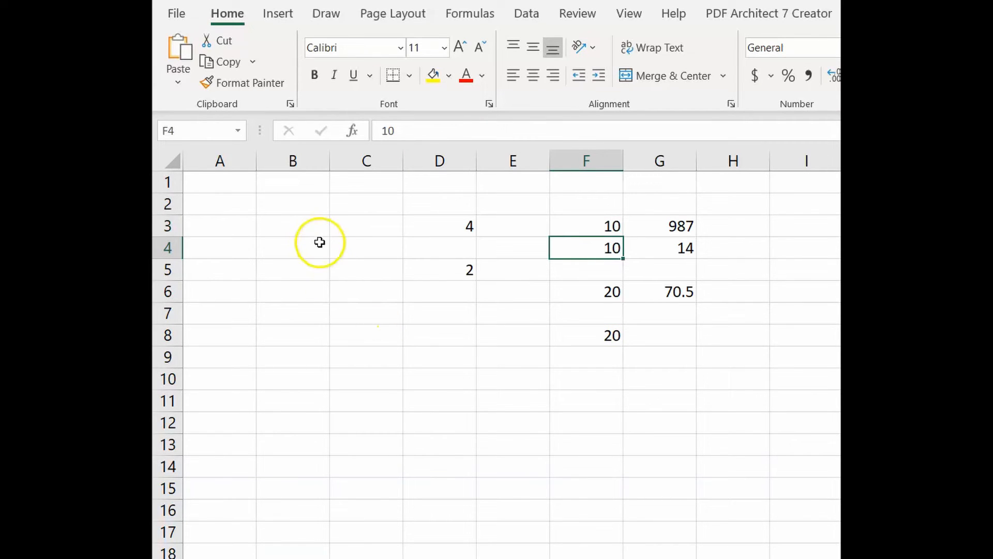
Enter the values 12, 24, 35, 48, 75, 15, 18 and 92 down column B in cells B3 to B10
click(300, 225)
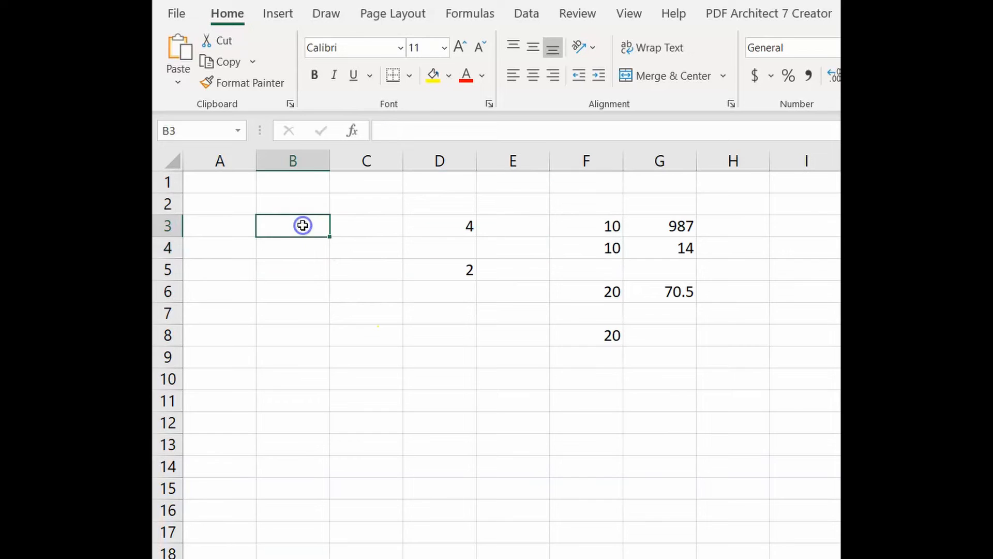
double_click(325, 226)
text(12)
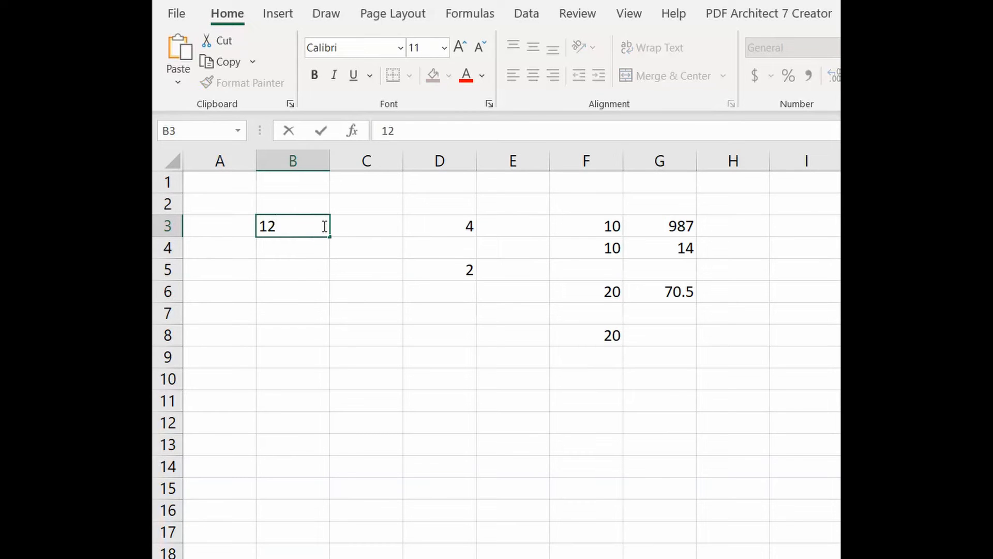
key(Return)
text(24)
key(Return)
text(35)
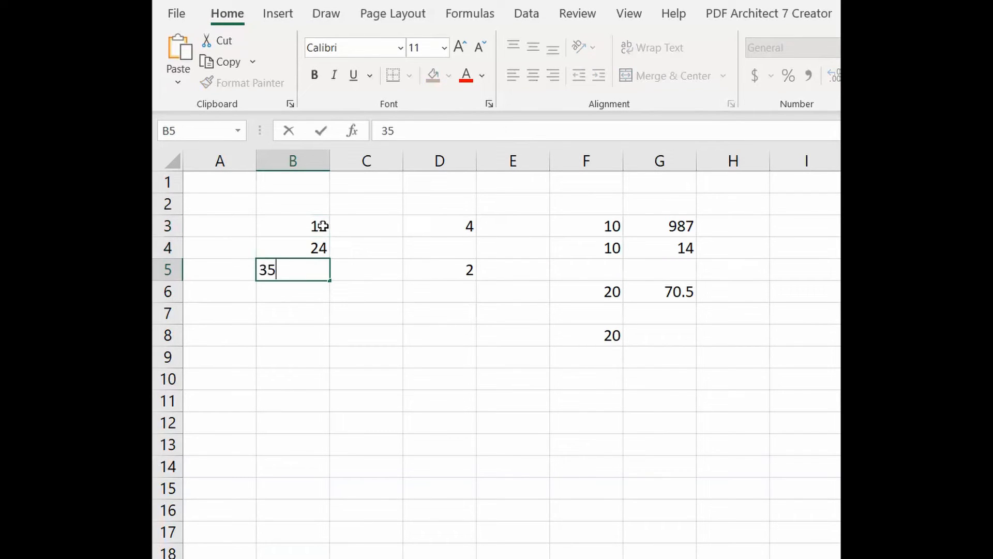
key(Return)
text(48)
key(Return)
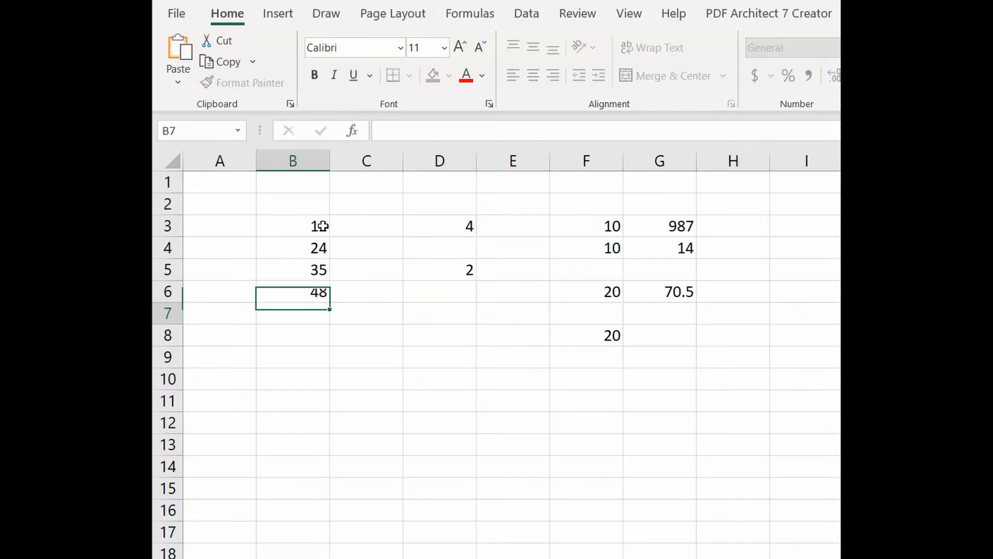
text(75)
key(Return)
text(15)
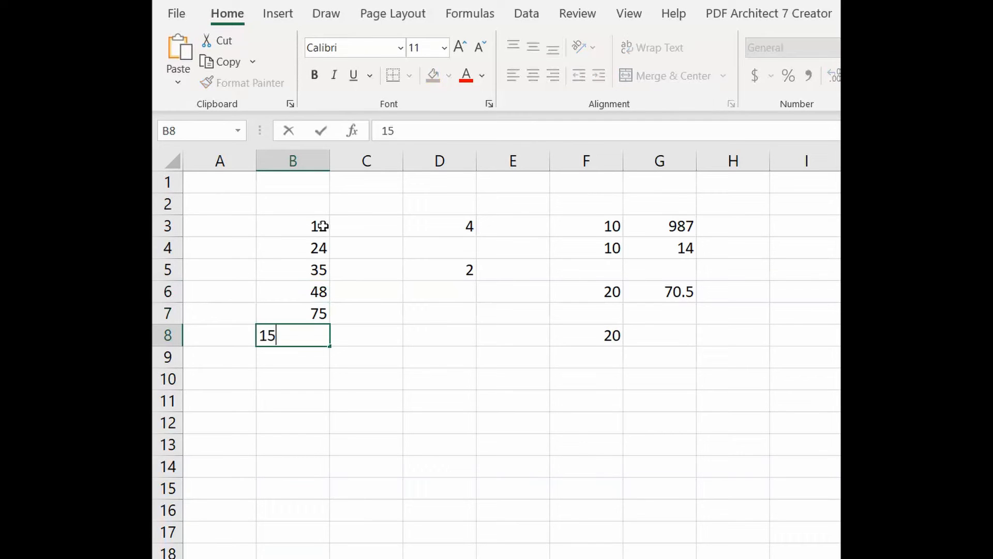
key(Return)
text(18)
key(Return)
text(92)
key(Return)
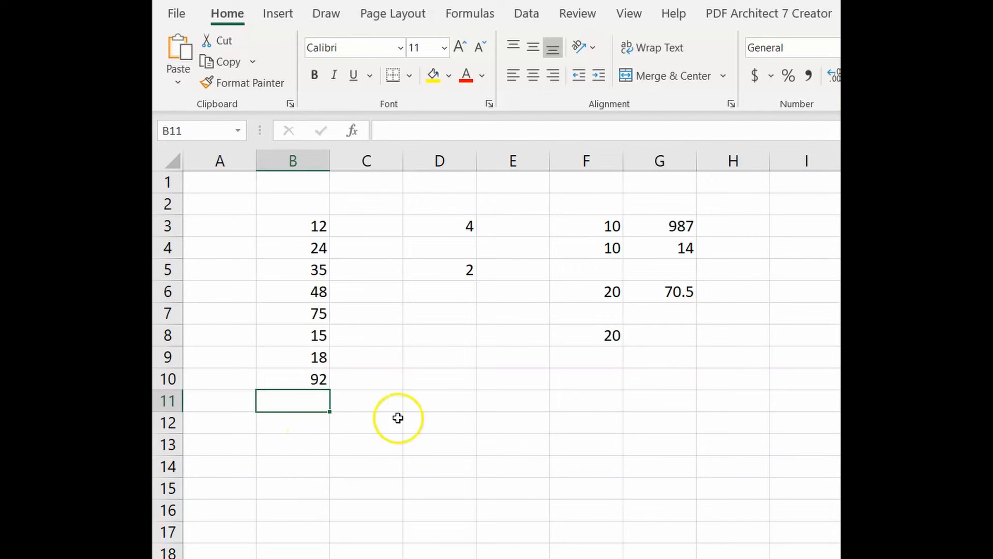
Total the column of numbers with =SUM(B3:B10) in cell B11, and review that formula
text(=)
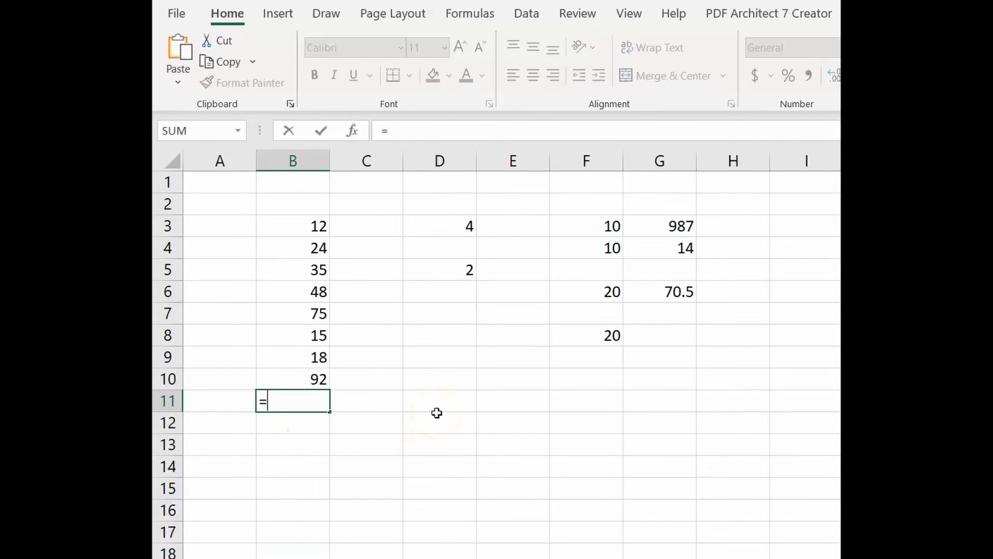
text(sum)
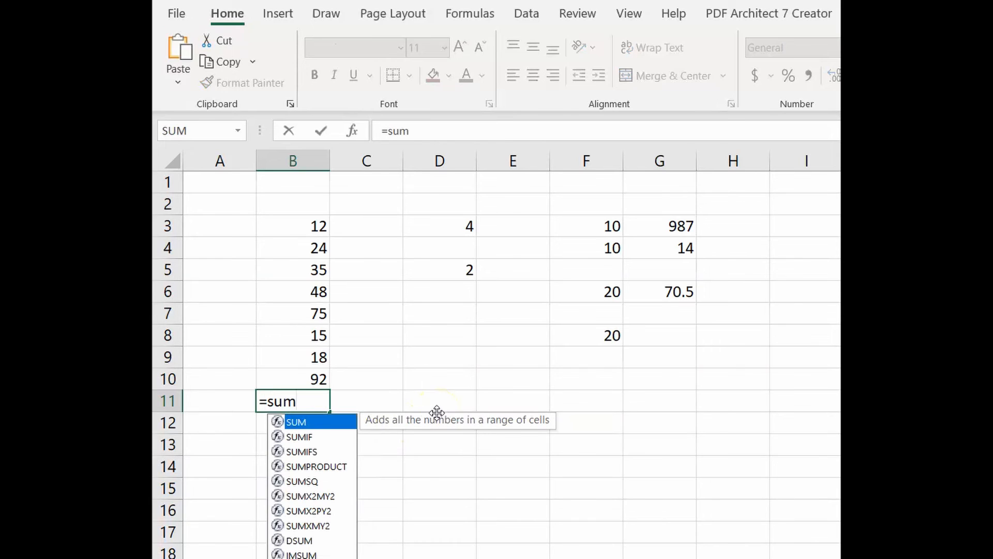
key(Tab)
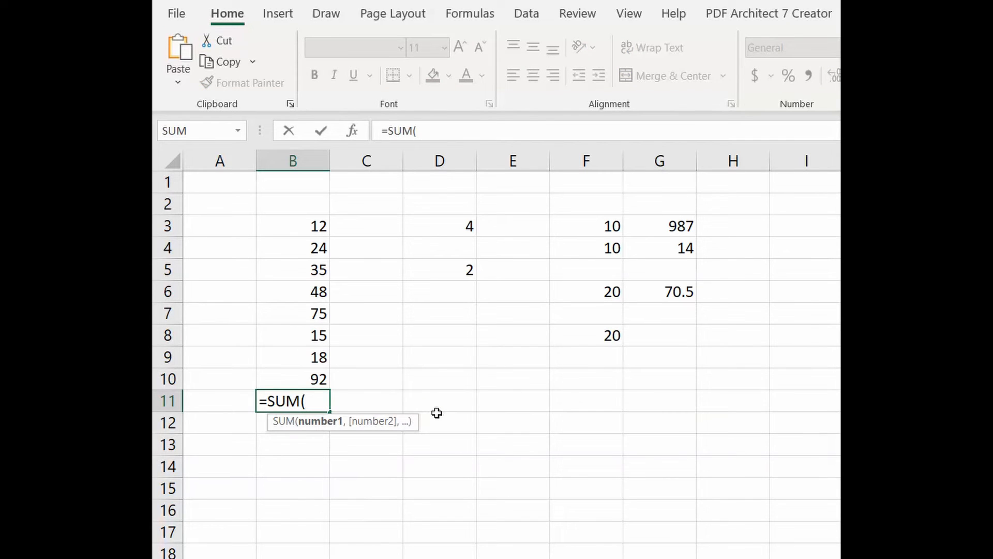
drag(294, 232, 285, 320)
drag(285, 367, 285, 378)
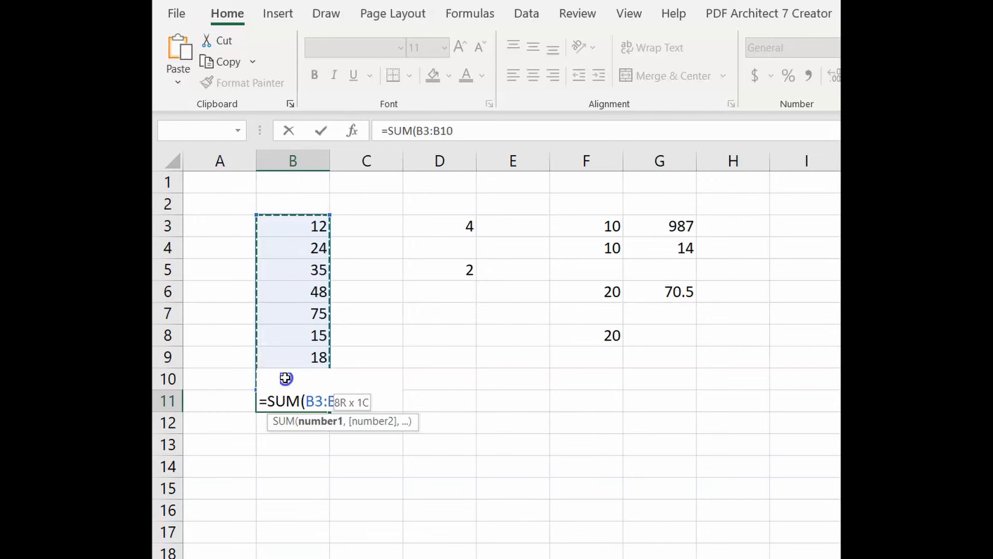
drag(285, 378, 285, 378)
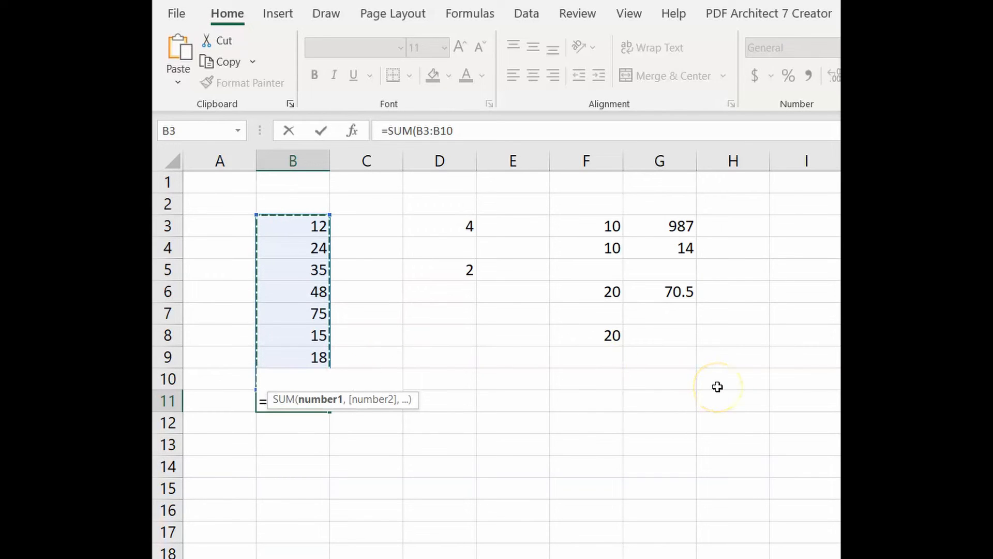
key(Return)
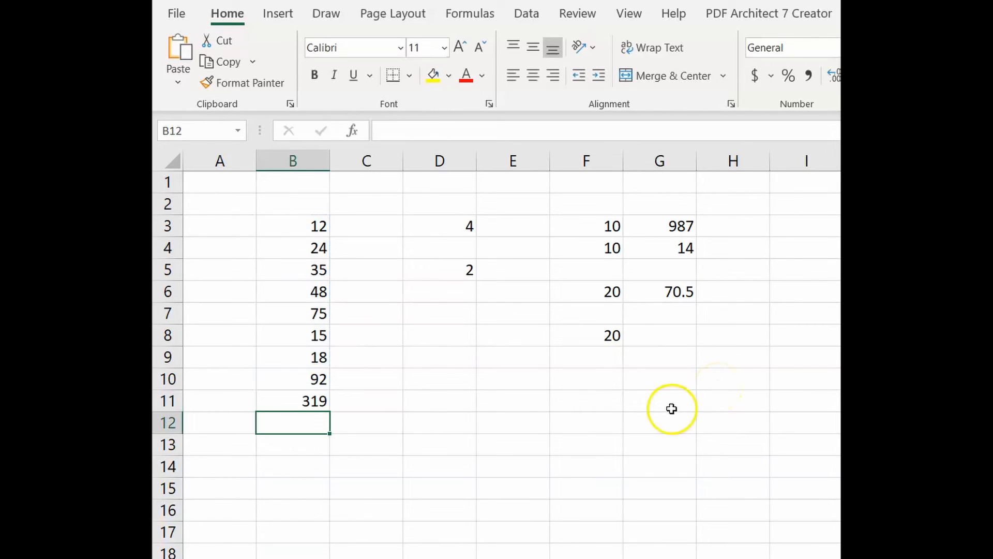
click(315, 400)
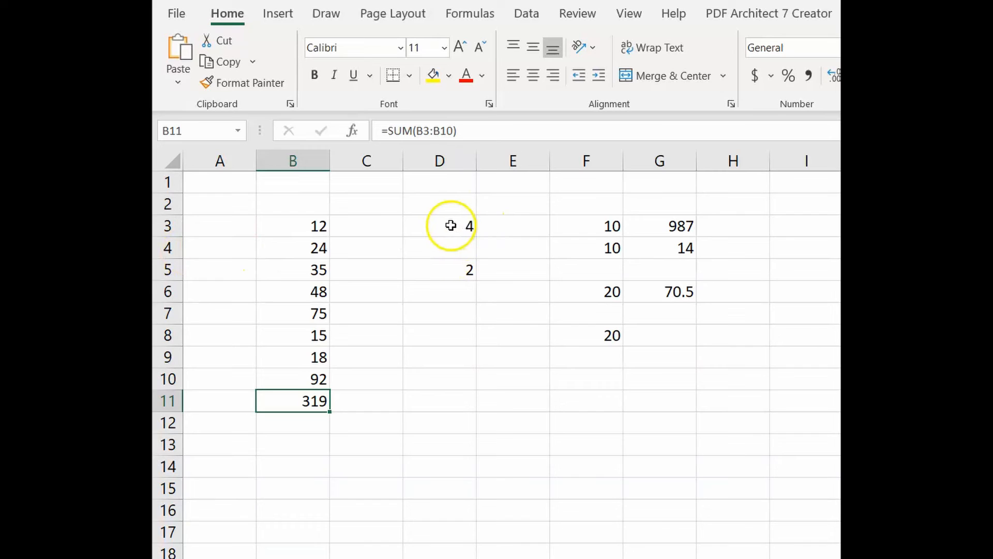
Extend the total in B11 to include cell F3, making the formula =SUM(B3:B10)+F3, and review it
click(613, 223)
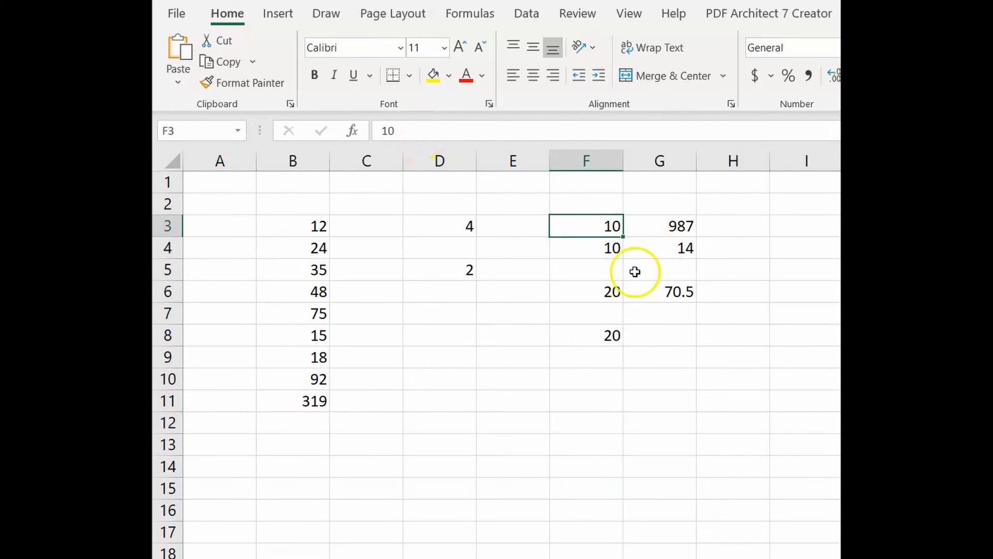
click(309, 402)
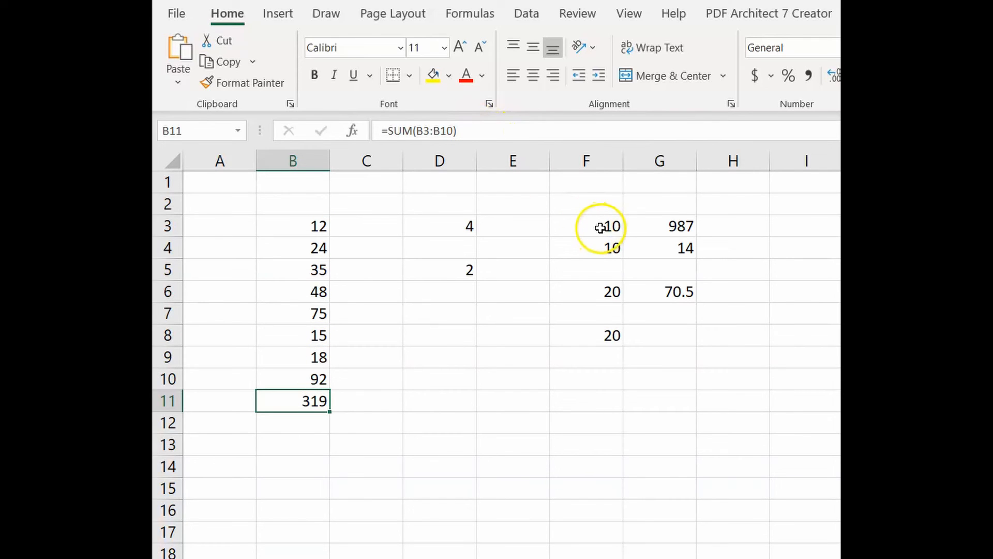
click(475, 129)
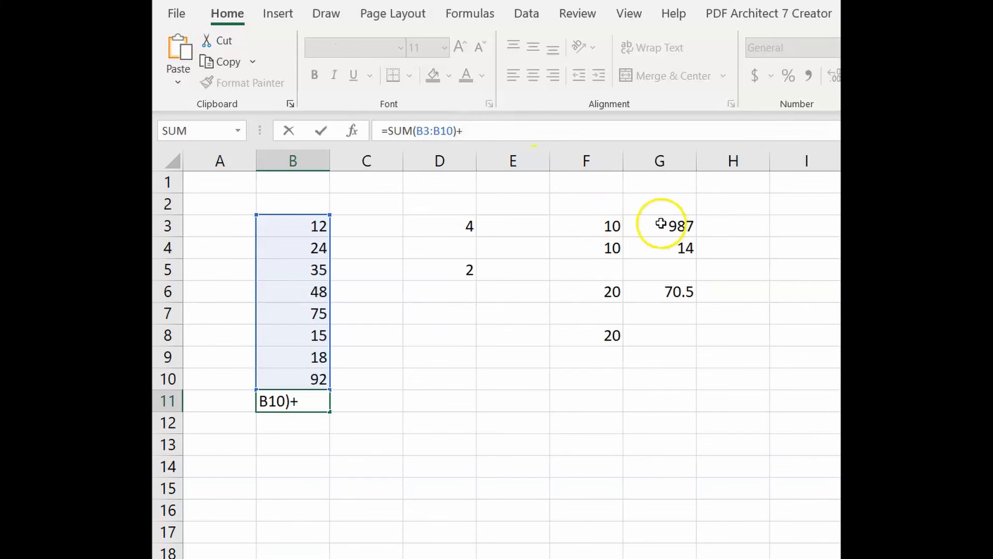
click(613, 226)
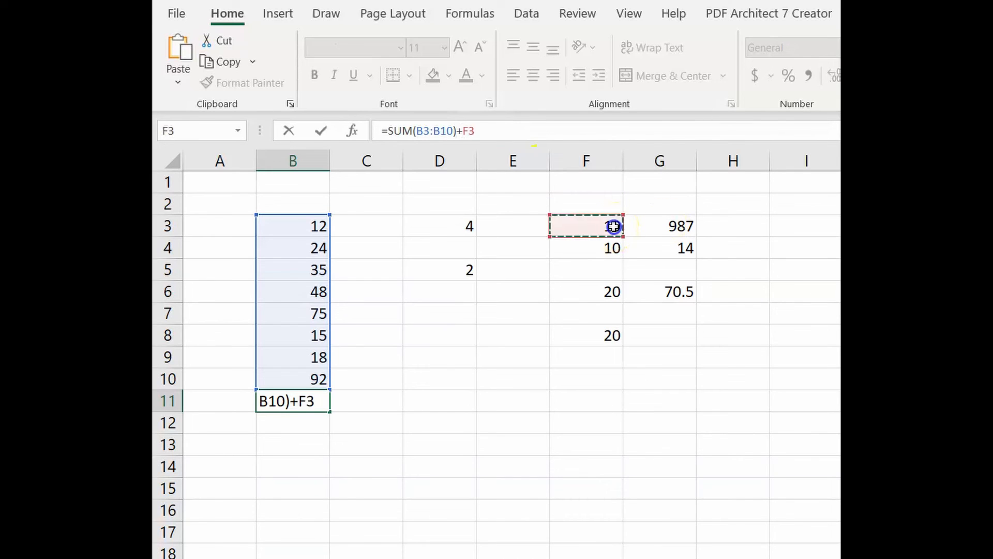
key(Return)
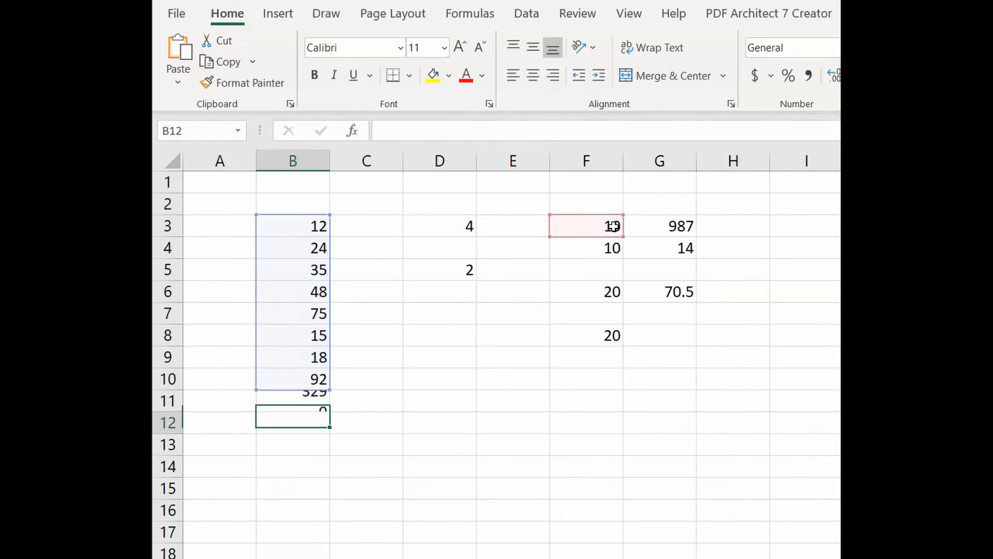
click(307, 401)
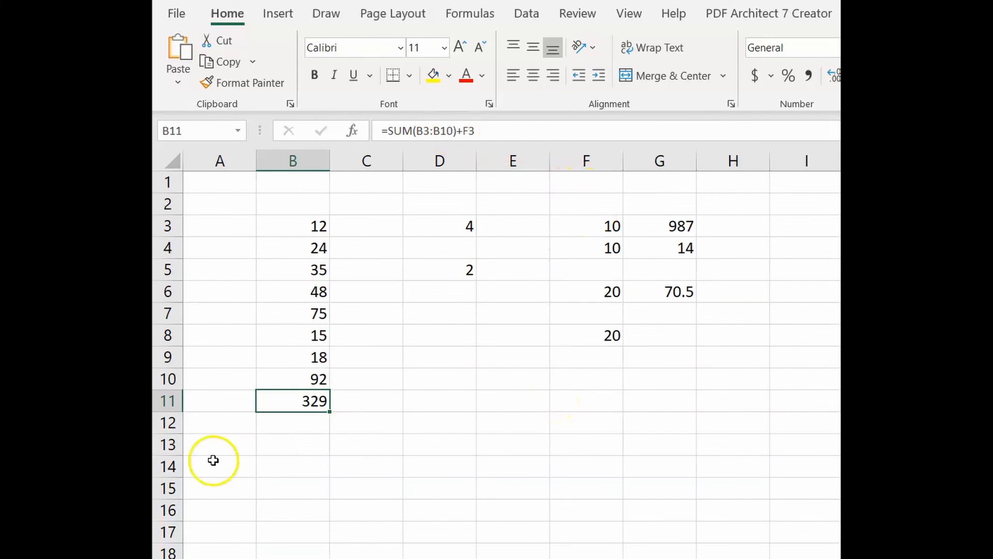
click(365, 445)
click(305, 399)
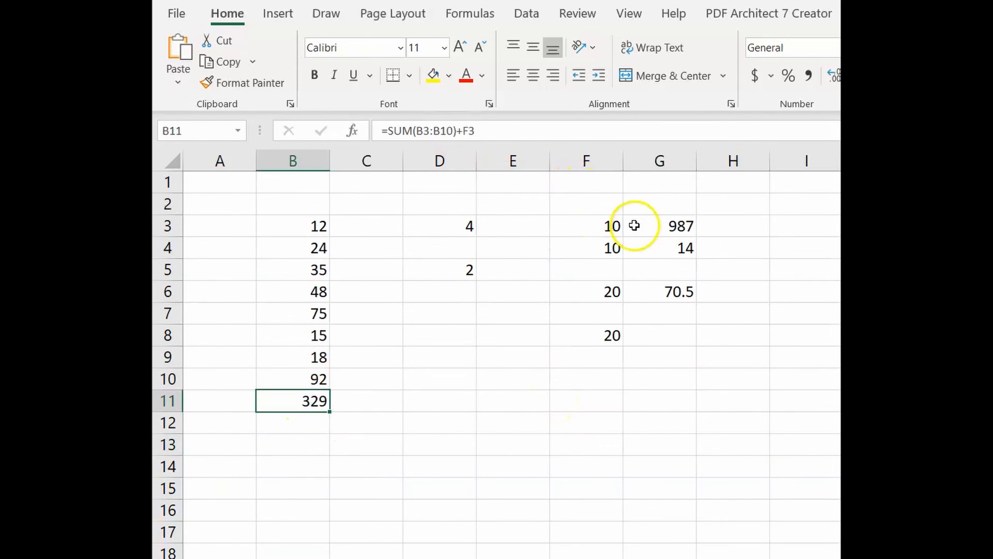
Change the value in F3 to 100 and check the total in B11 that depends on it
click(589, 225)
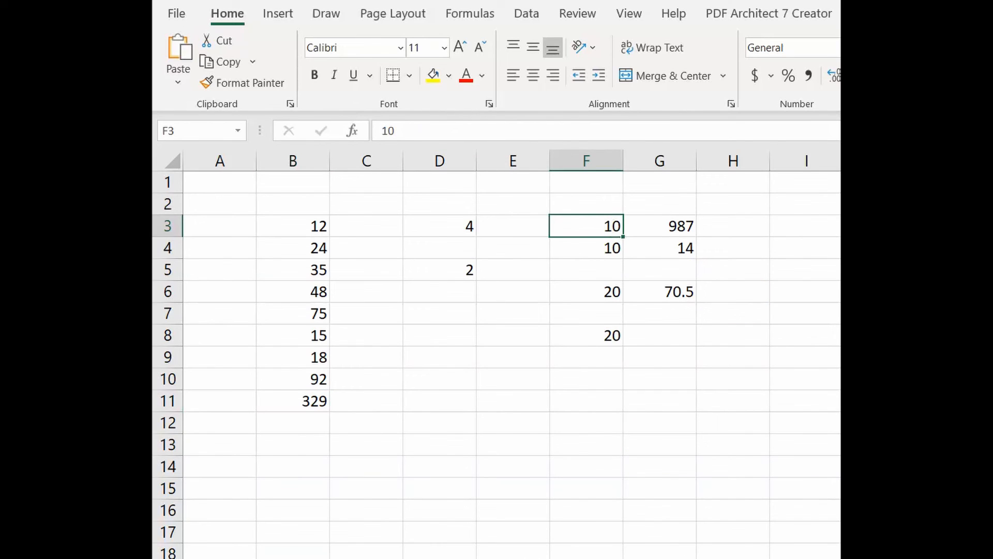
text(100)
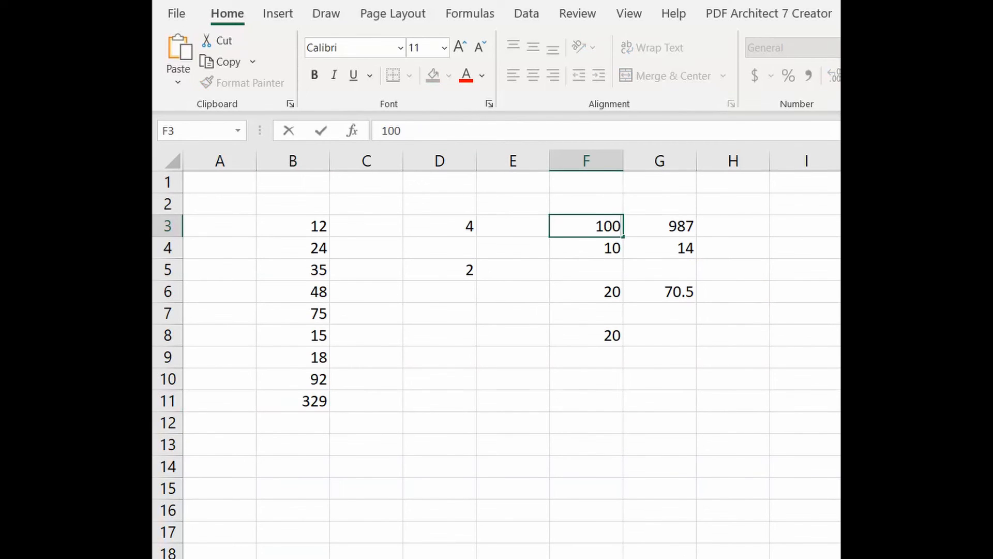
key(Return)
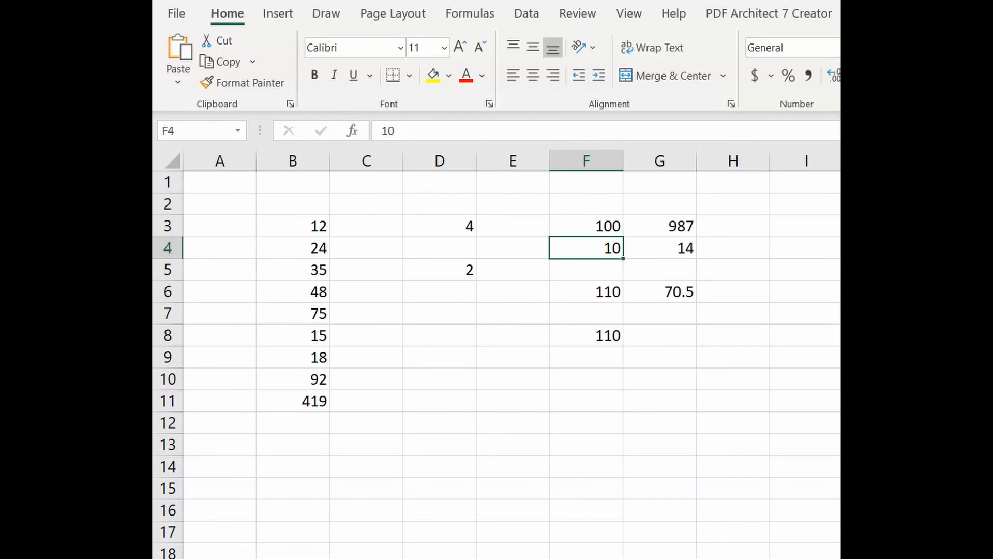
click(280, 407)
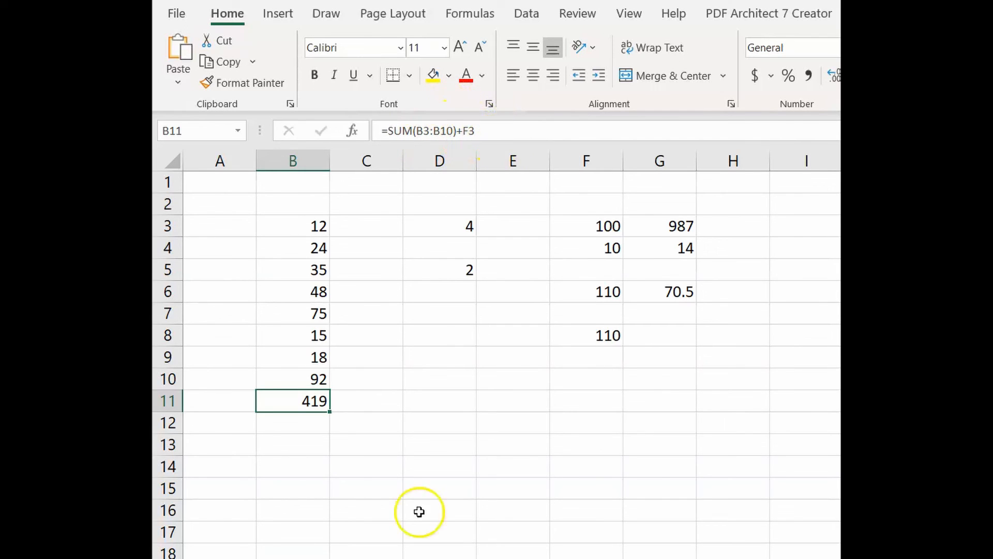
Set the value in cell F3 to 500 to test how the formulas that reference it recalculate
click(600, 223)
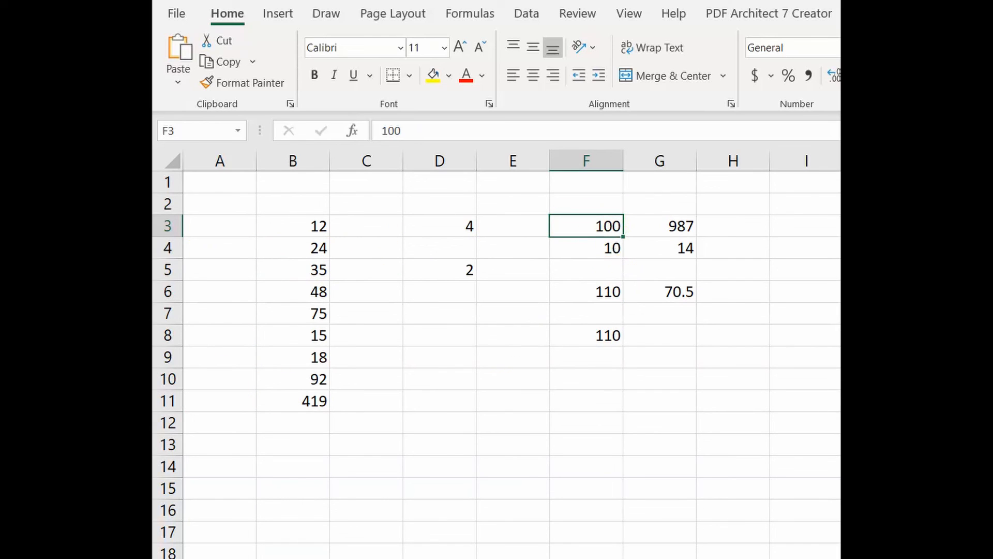
text(500)
key(Return)
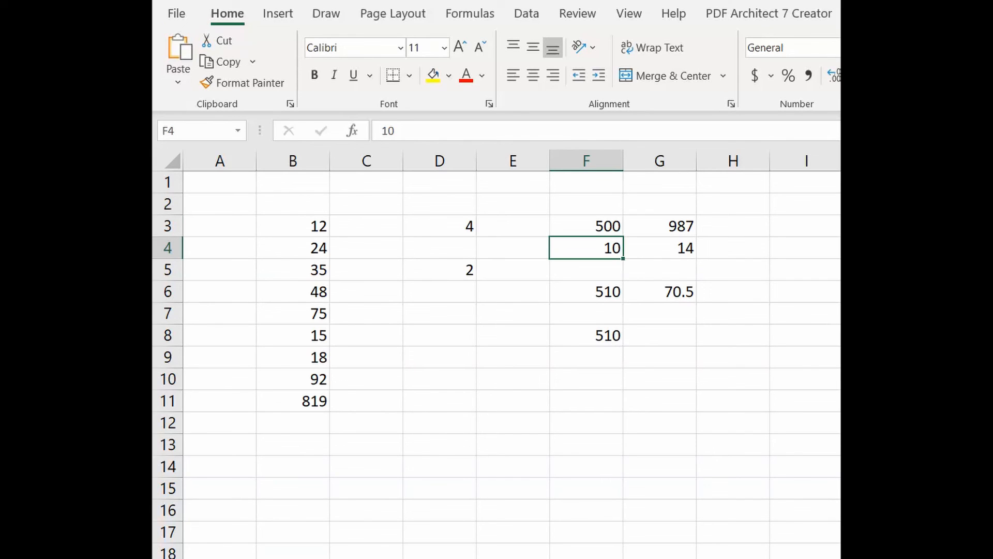
Apply a Top and Double Bottom Border to the column total in cell B11
click(288, 400)
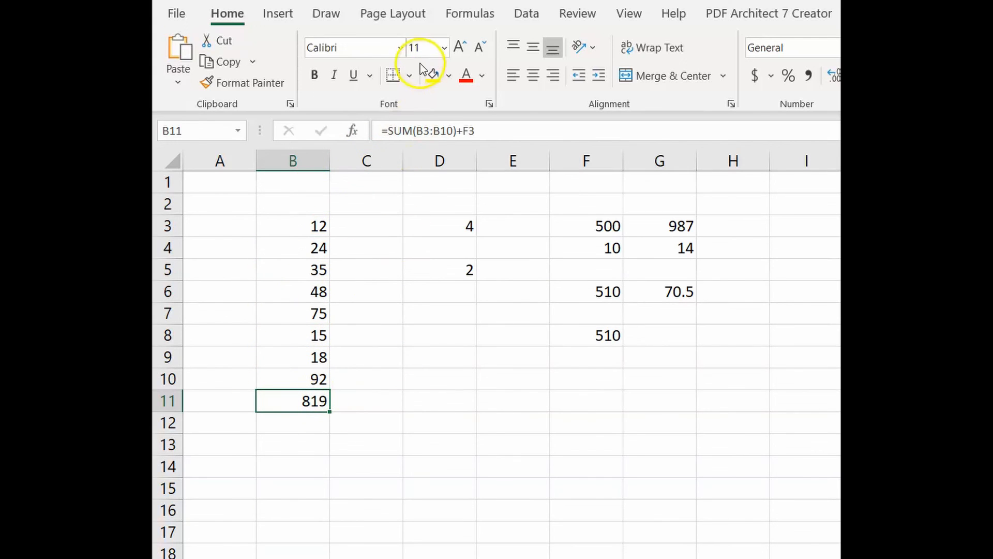
click(408, 79)
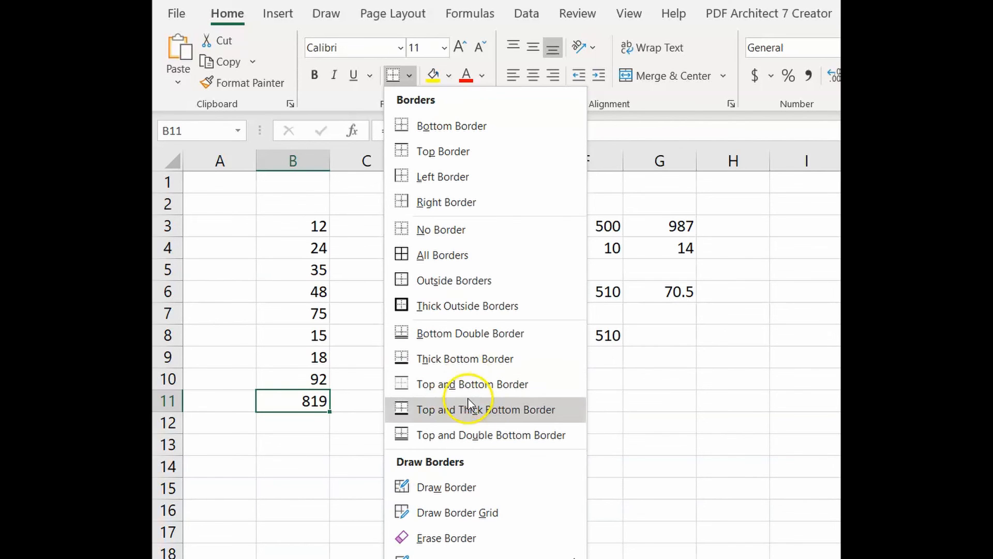
click(485, 434)
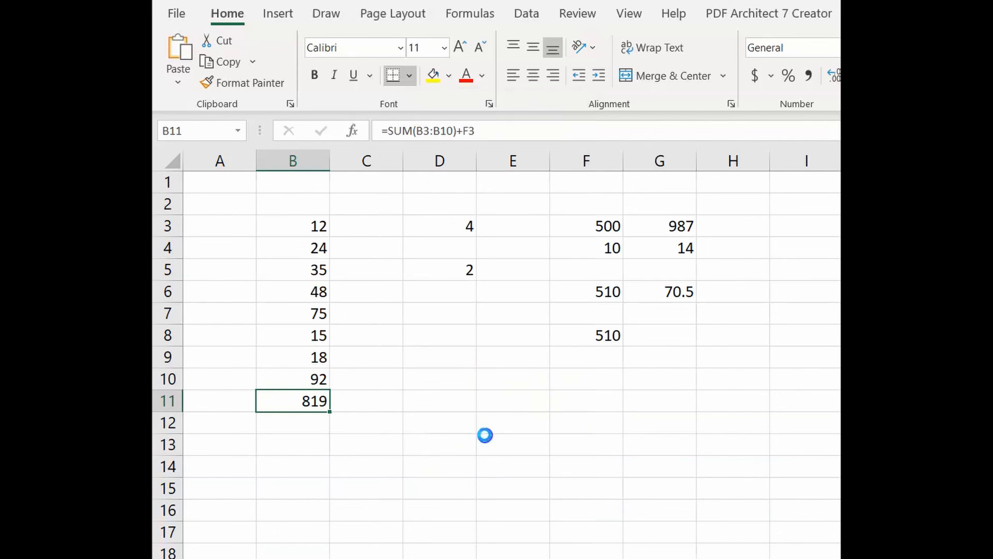
key(Right)
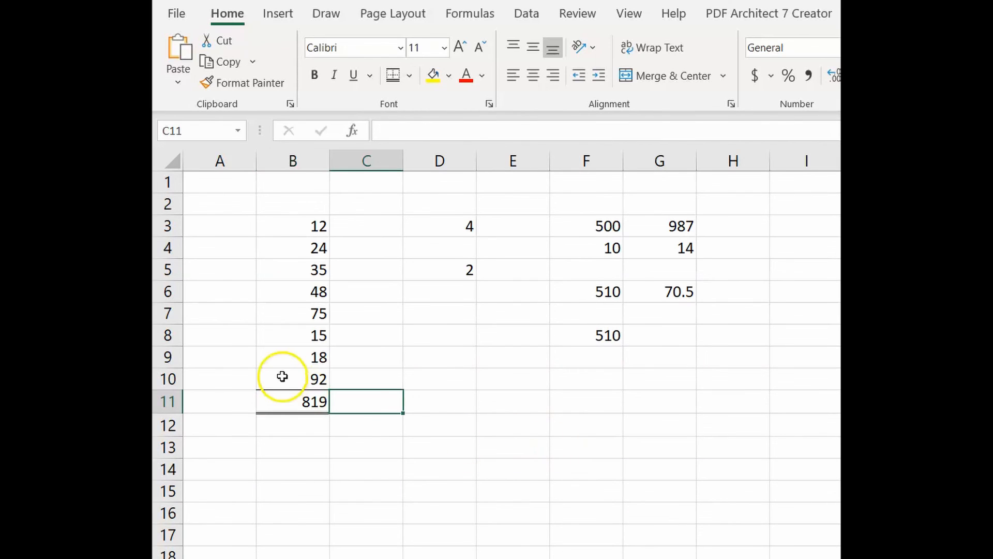
Remove the F3 reference from the total in B11 so the formula is =SUM(B3:B10), and review it
click(303, 404)
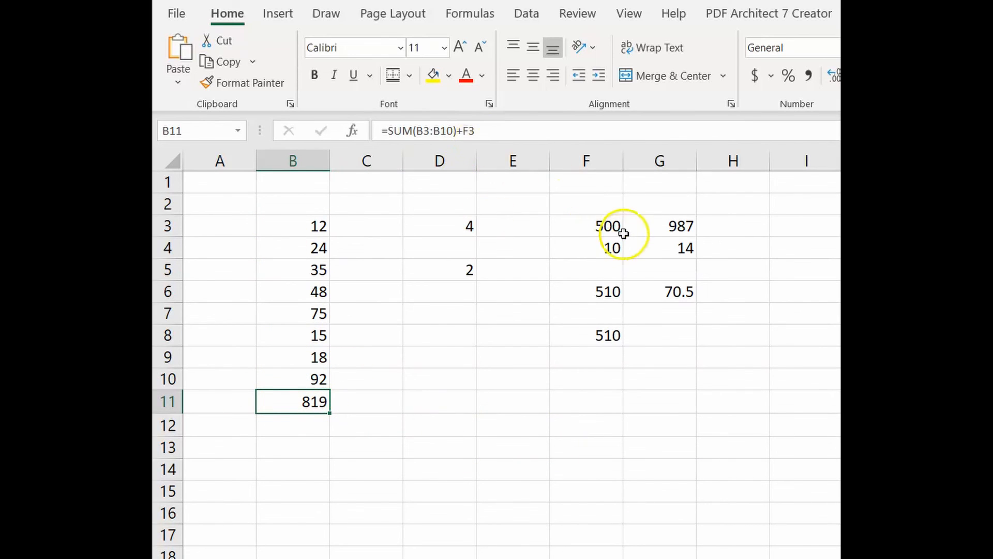
click(461, 132)
key(BackSpace)
key(BackSpace)
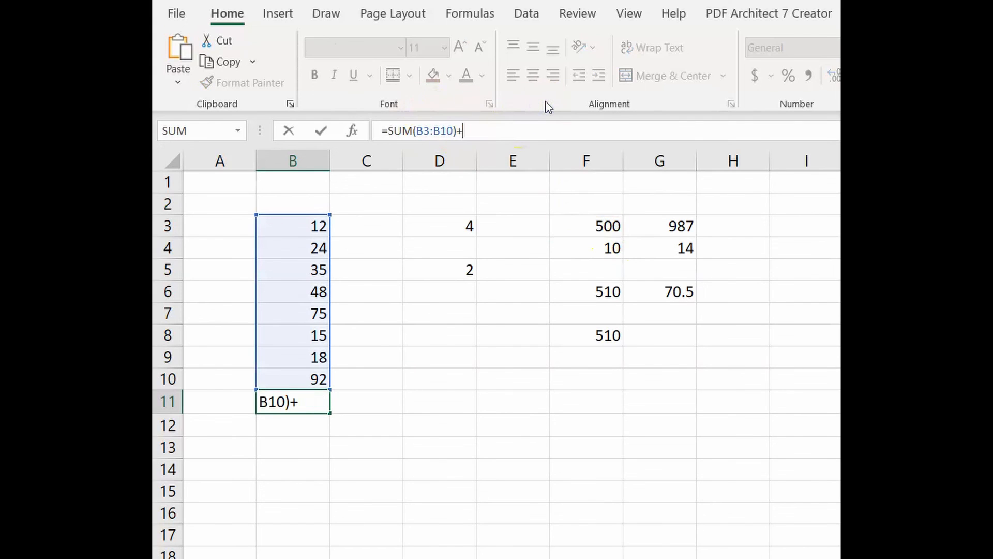
key(Return)
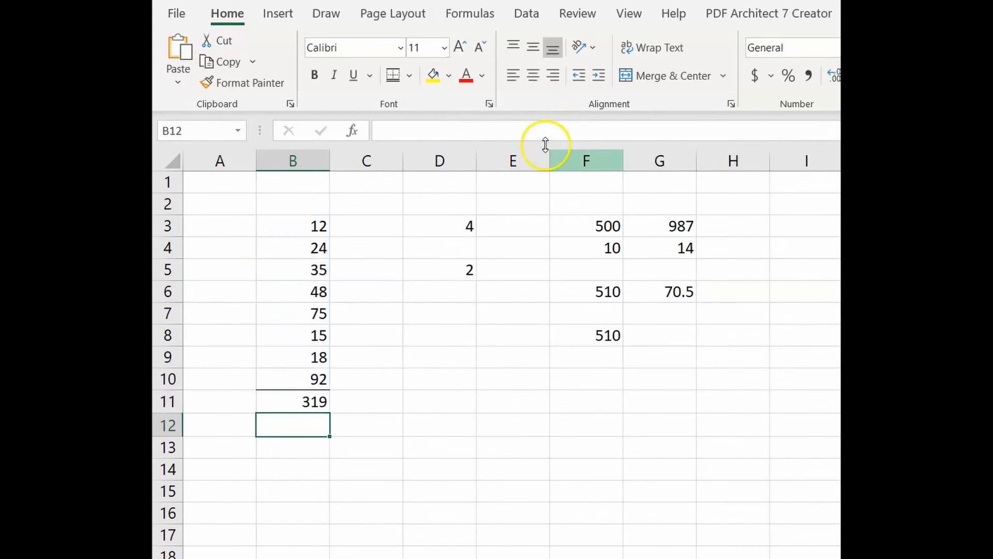
click(293, 394)
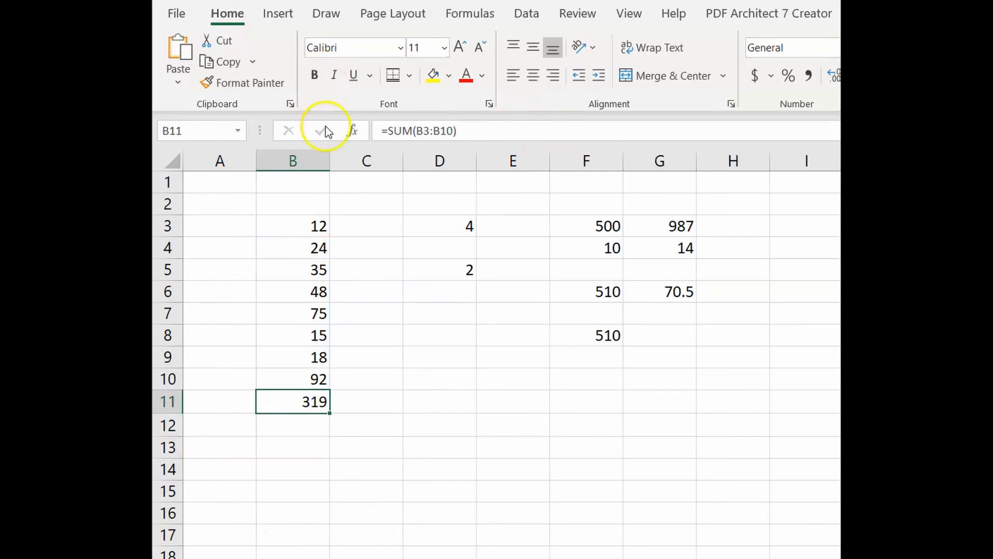
click(362, 406)
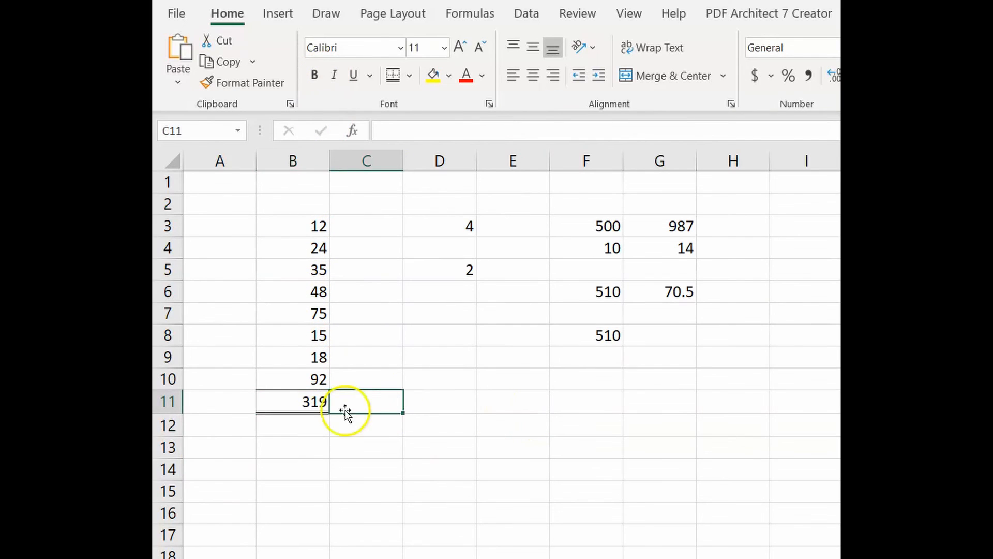